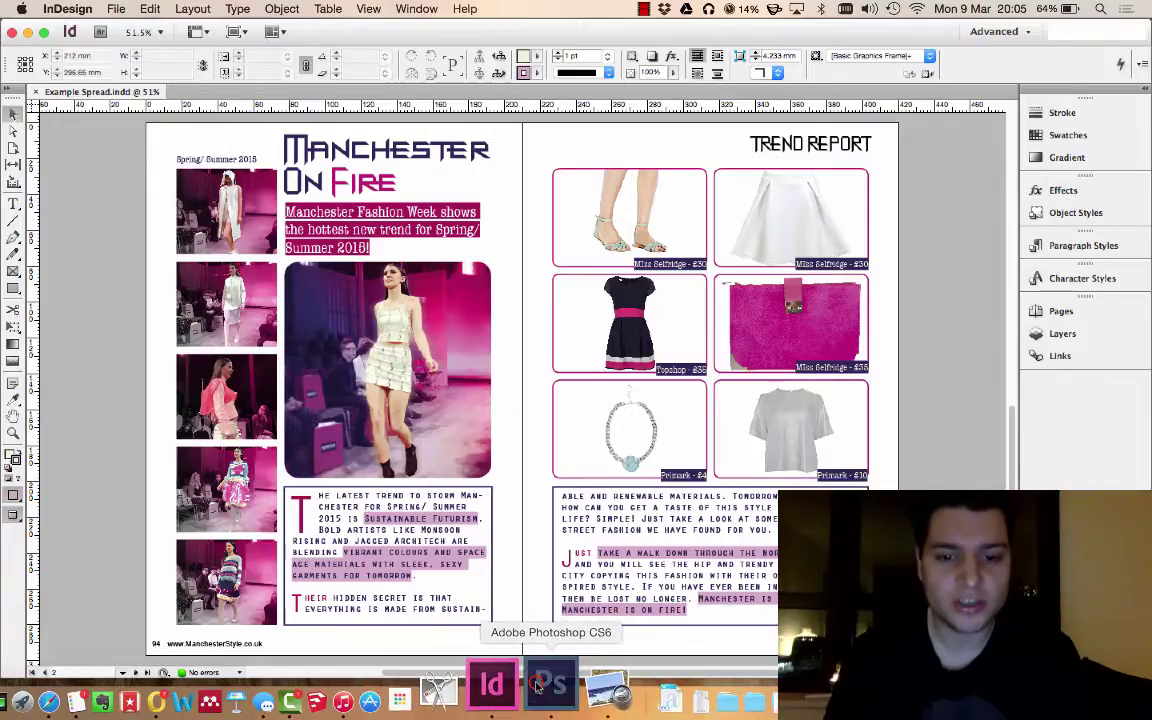
# In Photoshop's Open dialog, browse to Lectures › Y1 › Fashion › Week 4 and try selecting Example Spread.indd.
pyautogui.click(578, 686)
pyautogui.click(128, 9)
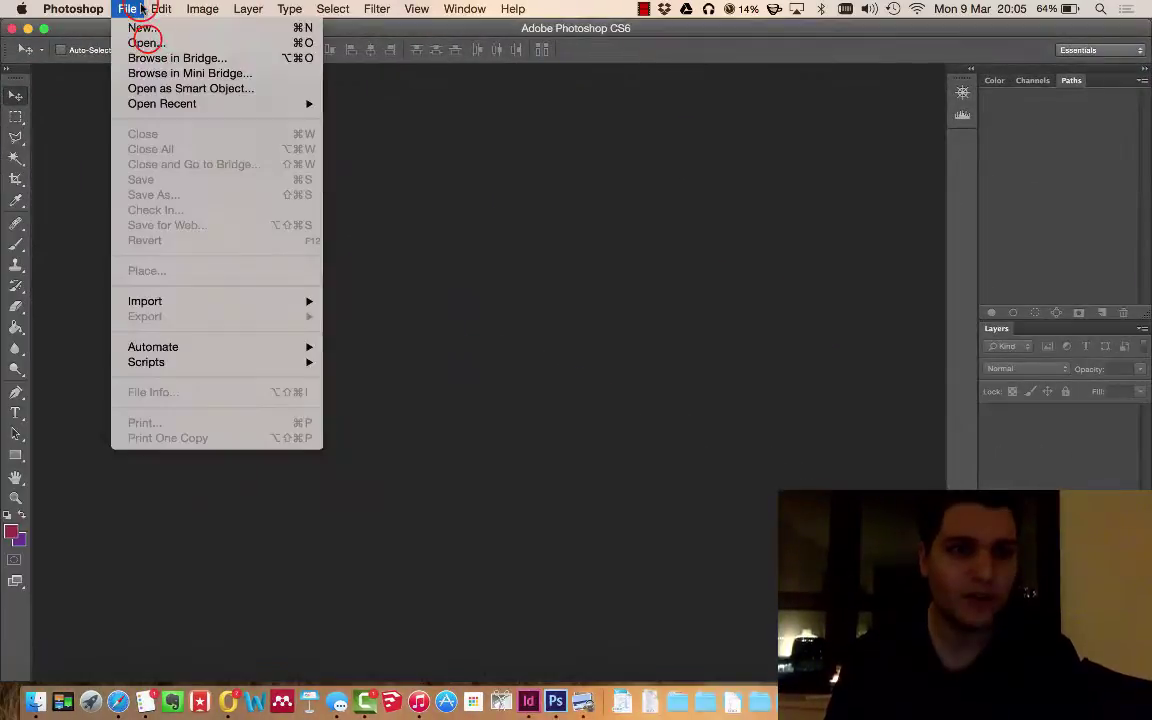
pyautogui.click(144, 42)
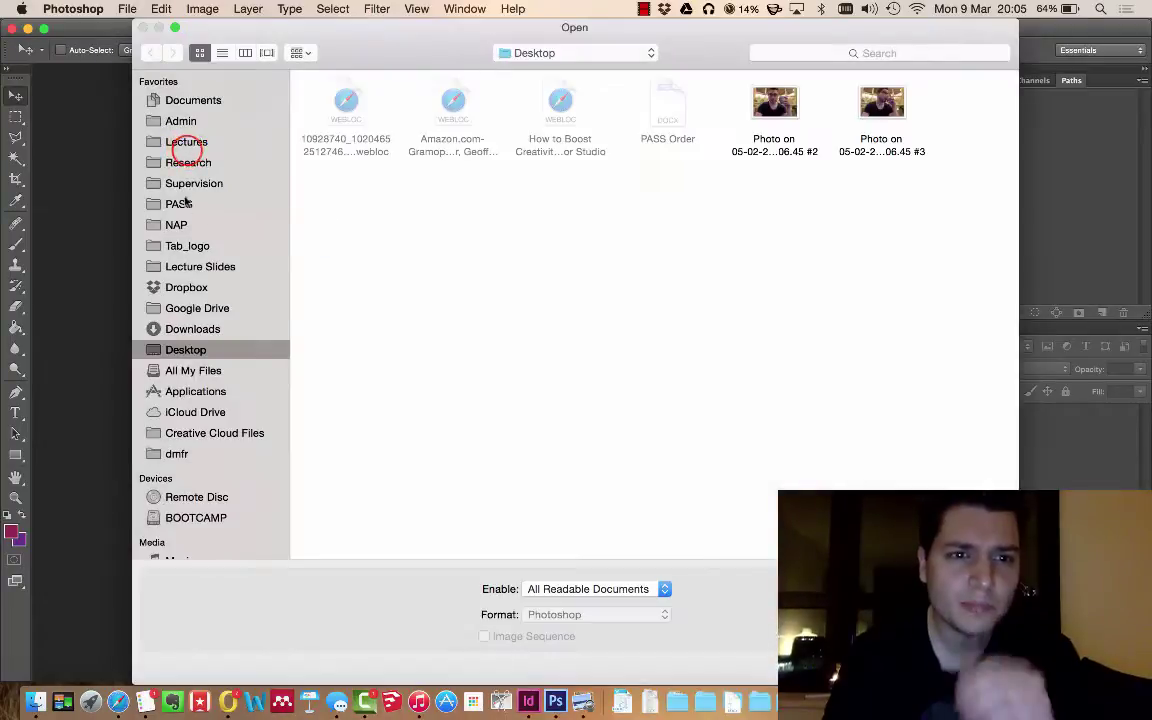
pyautogui.click(187, 145)
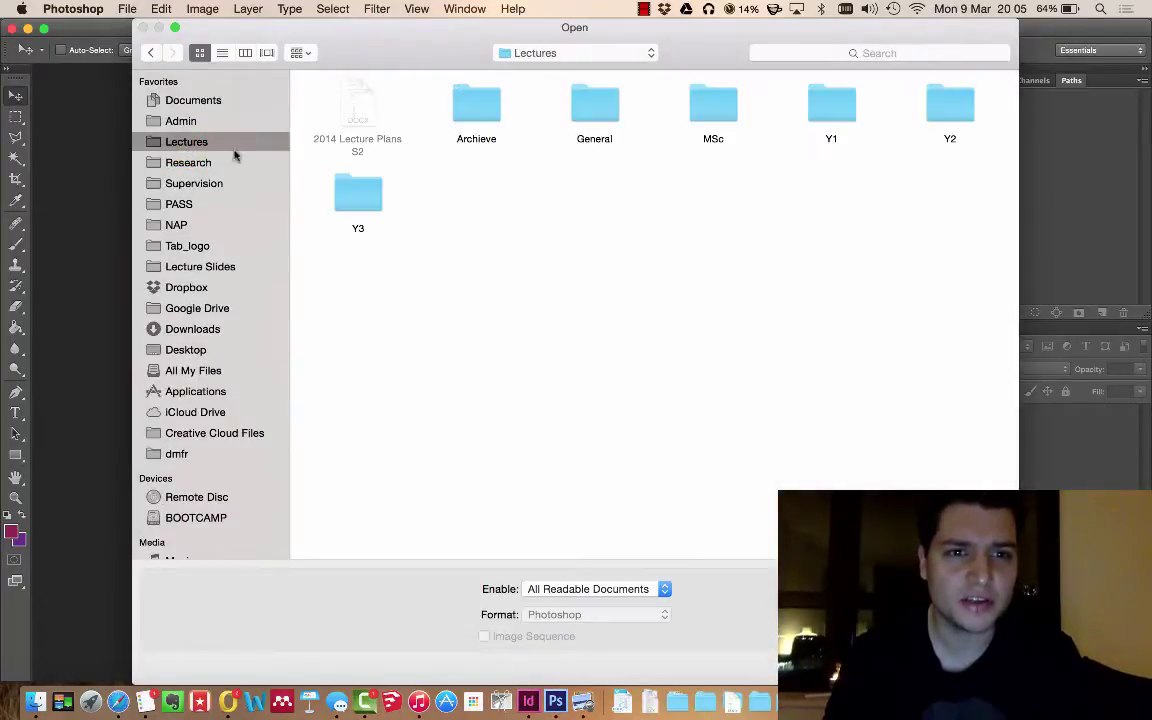
pyautogui.click(842, 118)
pyautogui.doubleClick(842, 118)
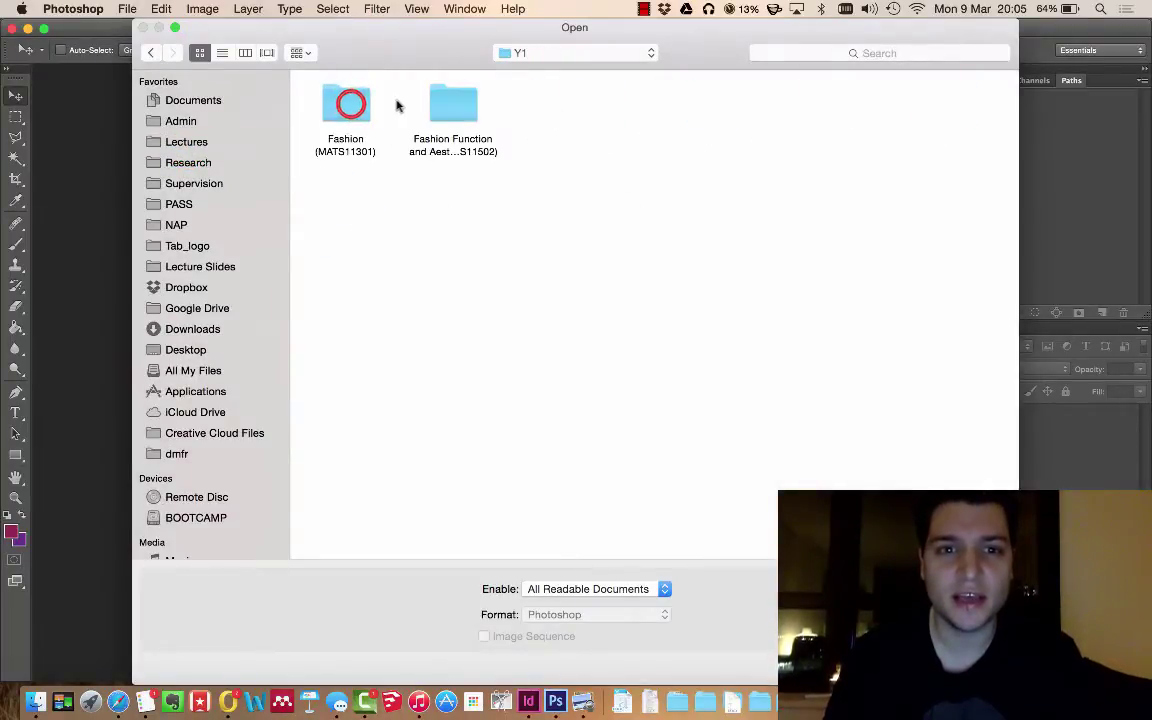
pyautogui.doubleClick(340, 100)
pyautogui.click(590, 176)
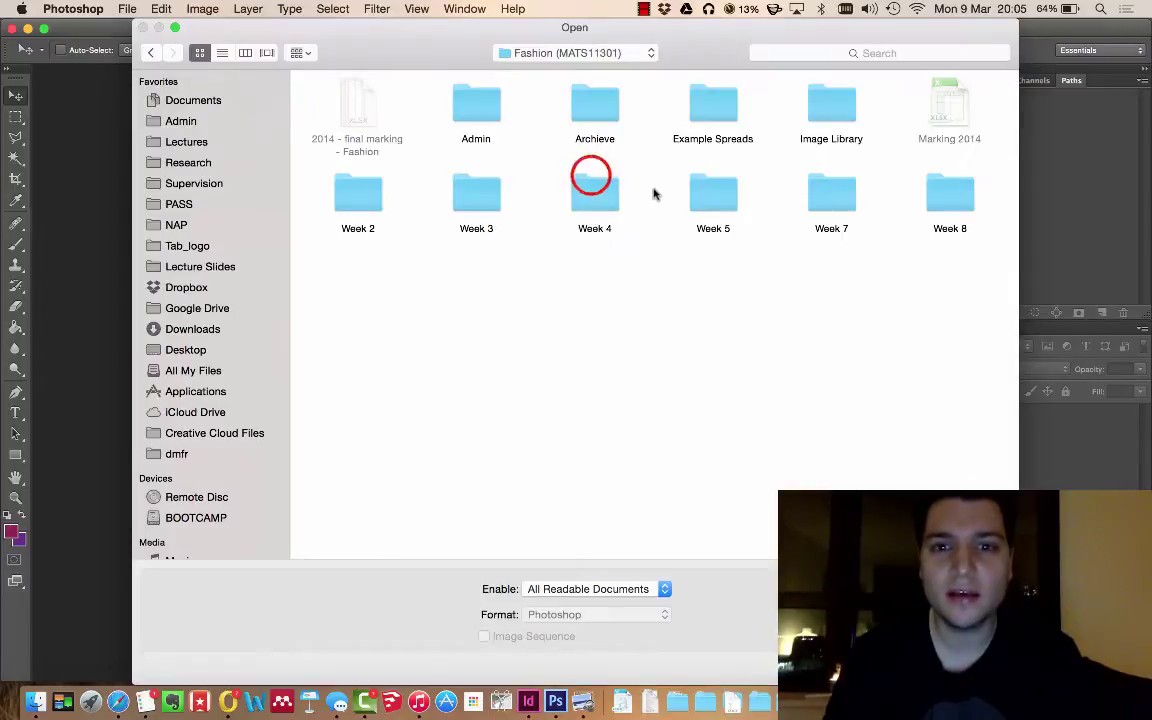
pyautogui.doubleClick(588, 192)
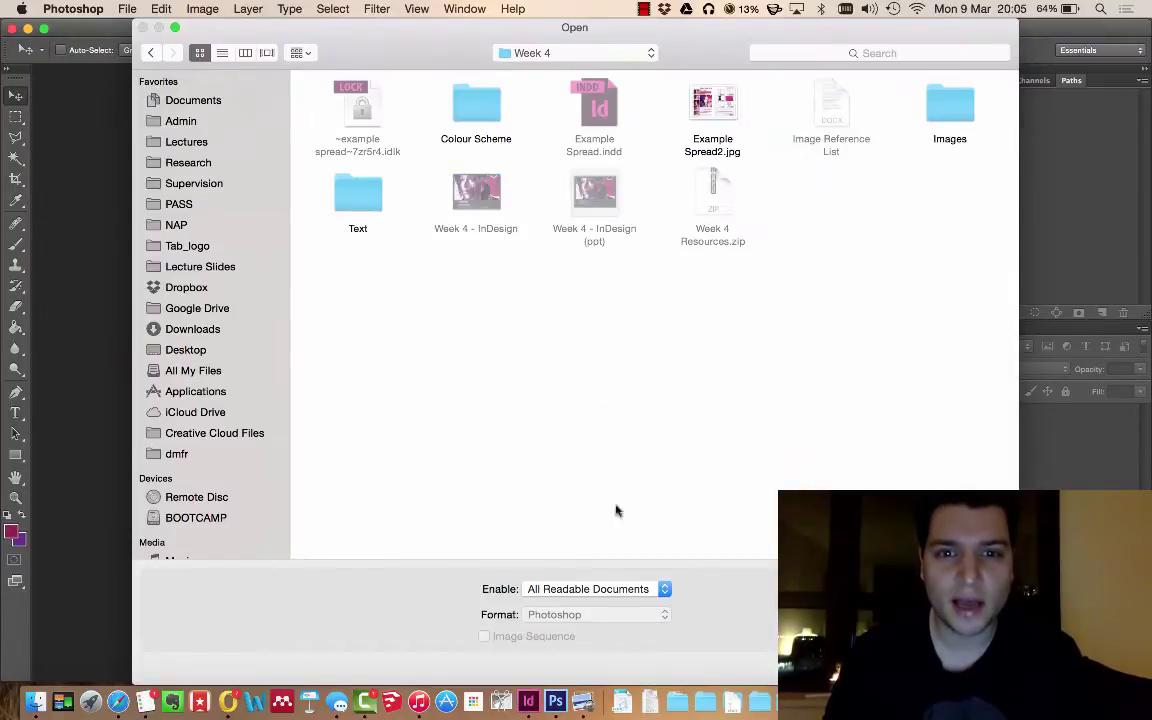
pyautogui.click(606, 121)
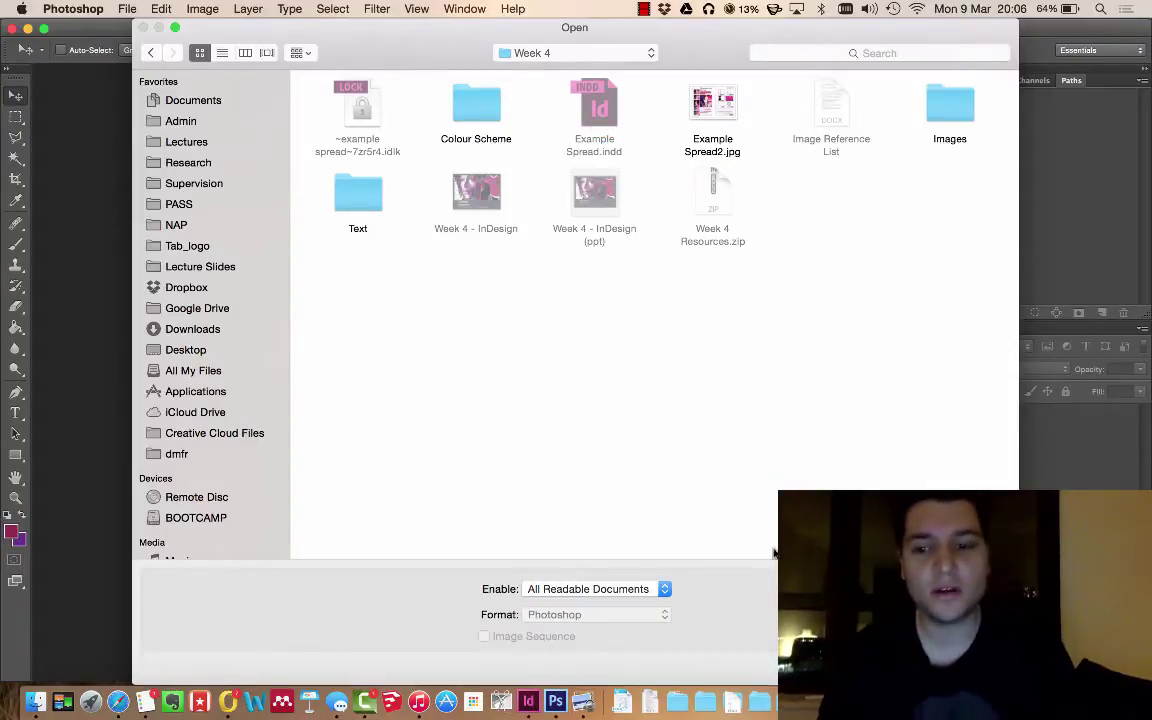
# Cancel Photoshop's Open dialog and switch to the InDesign window via Mission Control.
pyautogui.click(525, 437)
pyautogui.press('Escape')
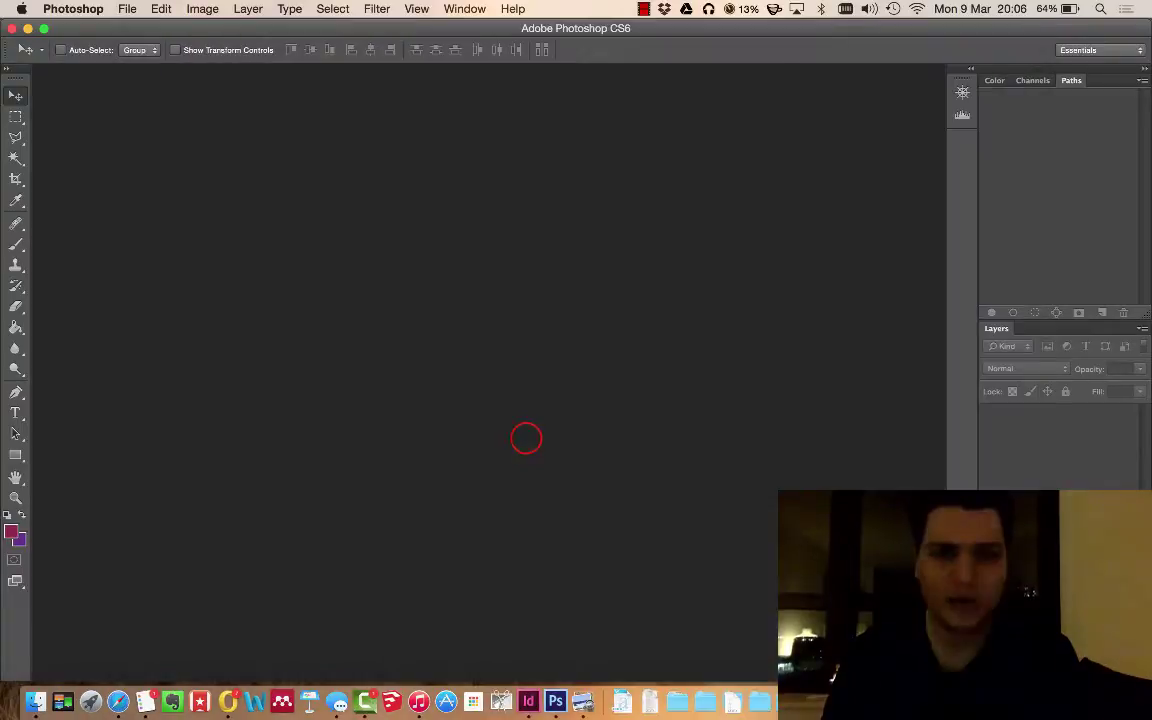
pyautogui.hotkey('ctrl', 'Up')
pyautogui.hotkey('ctrl', 'Left')
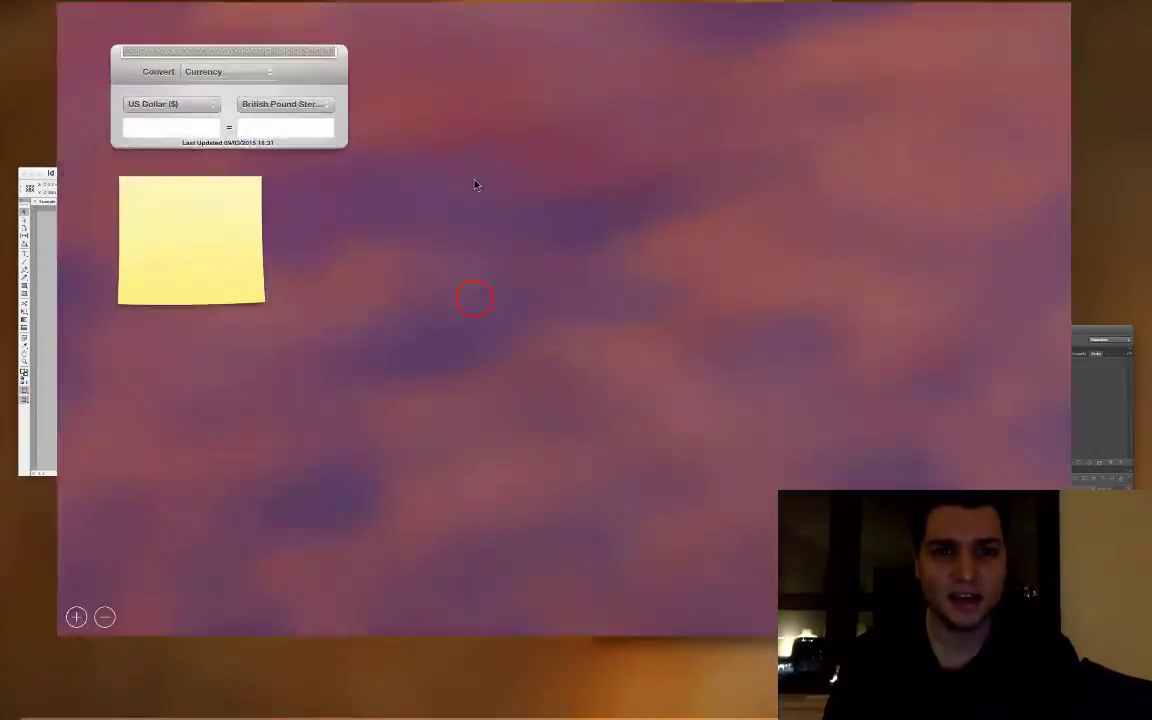
pyautogui.hotkey('ctrl', 'Right')
pyautogui.click(476, 301)
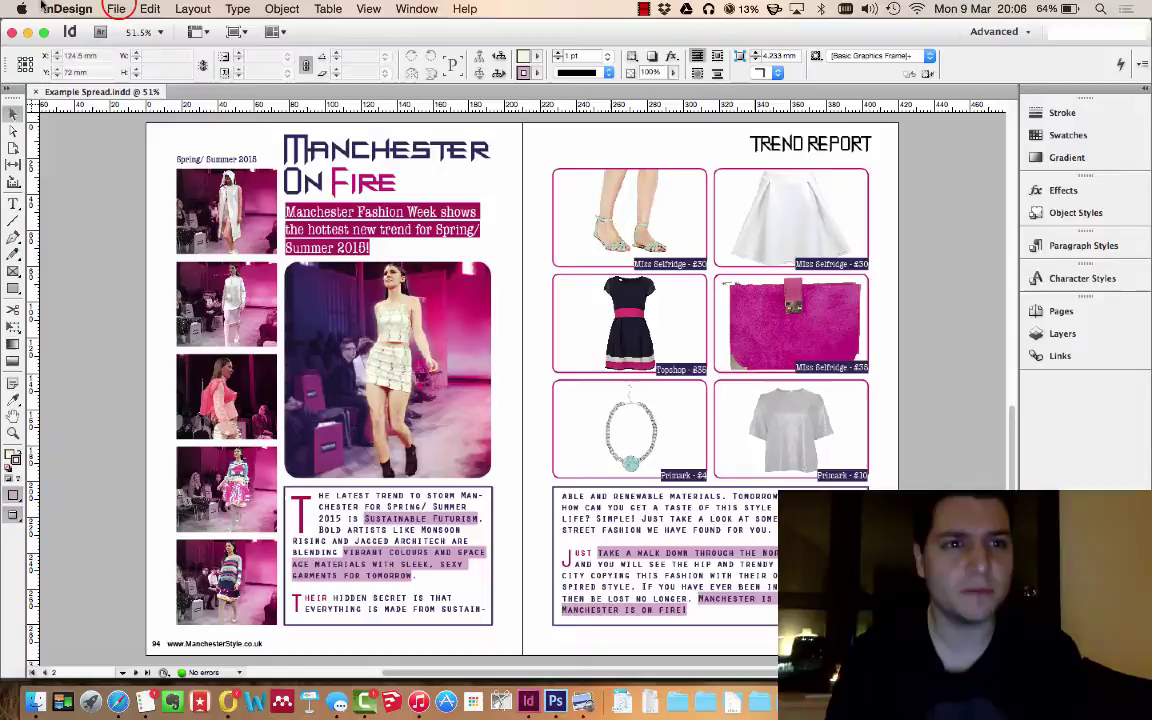
# Export the spread as Adobe PDF (Print), saving it to the Desktop.
pyautogui.click(118, 9)
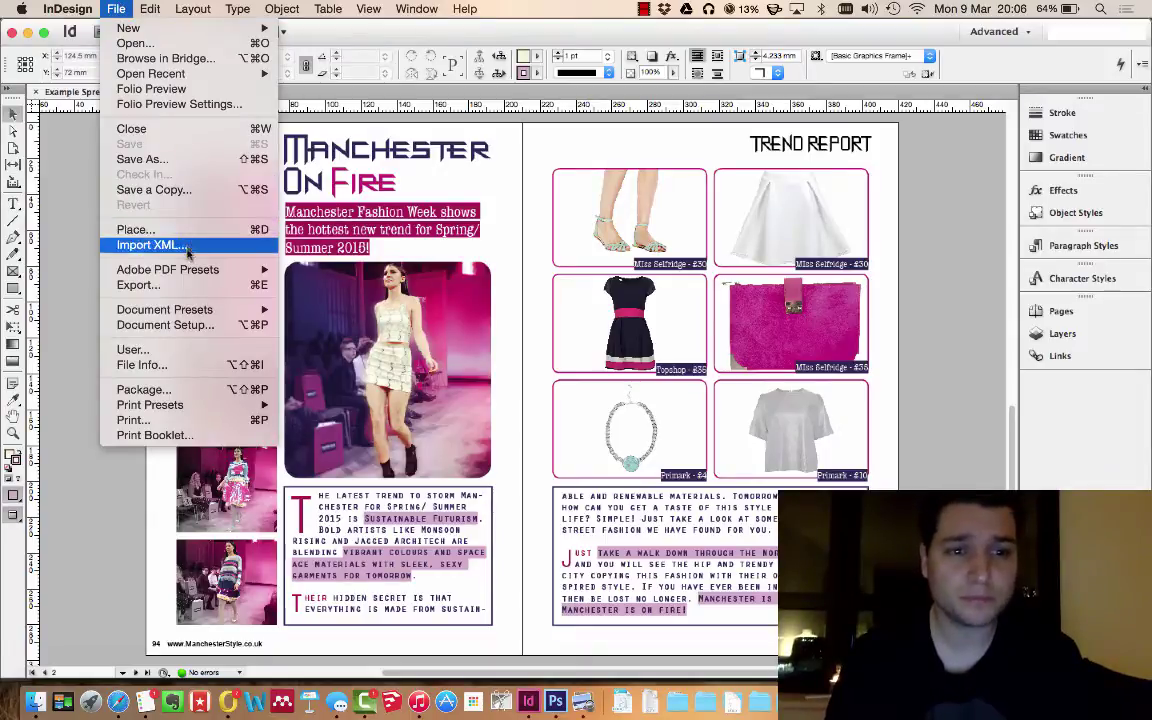
pyautogui.click(183, 285)
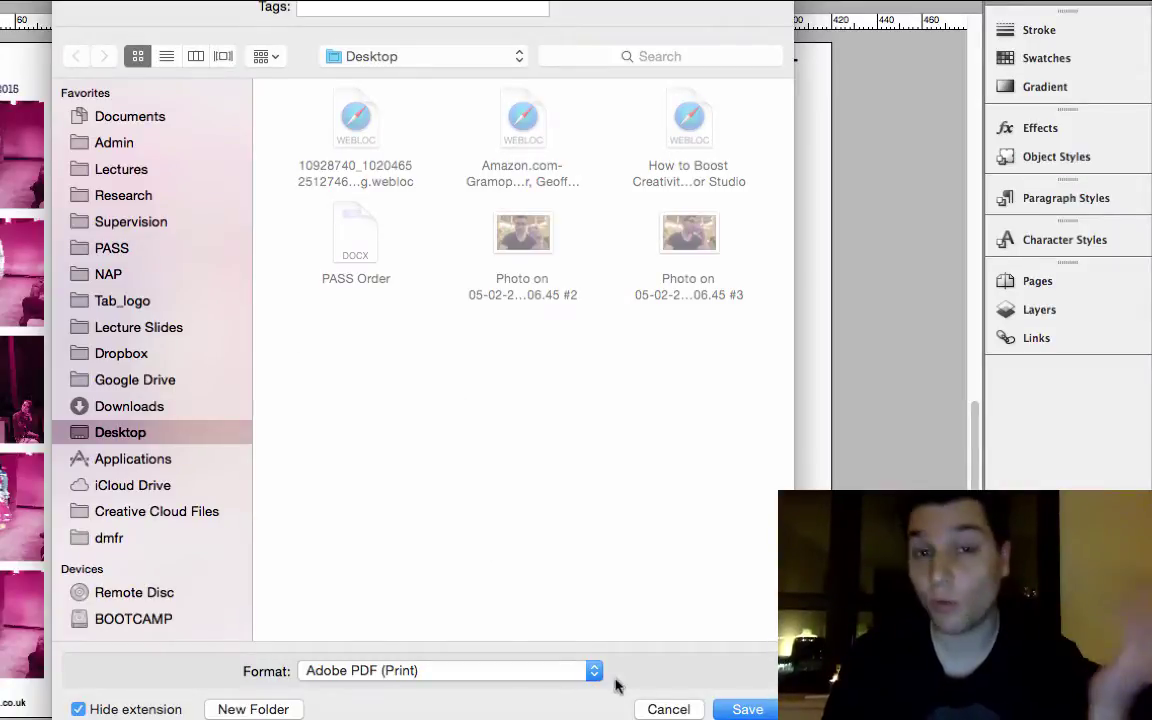
pyautogui.click(507, 668)
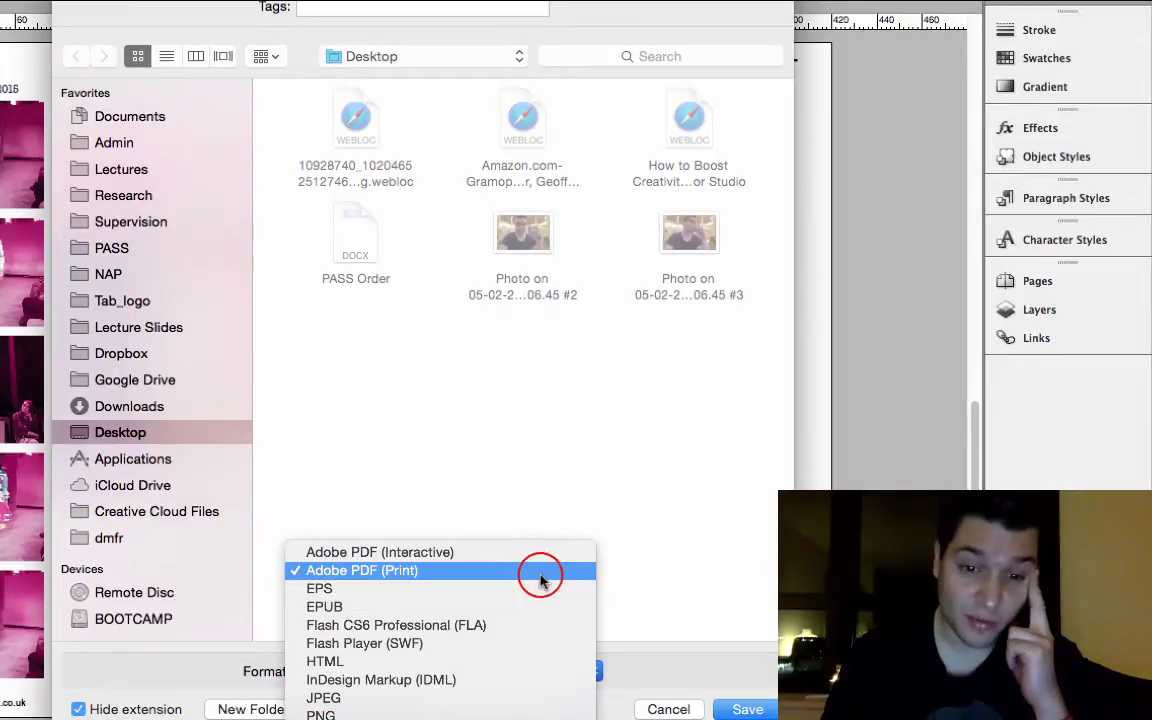
pyautogui.click(540, 572)
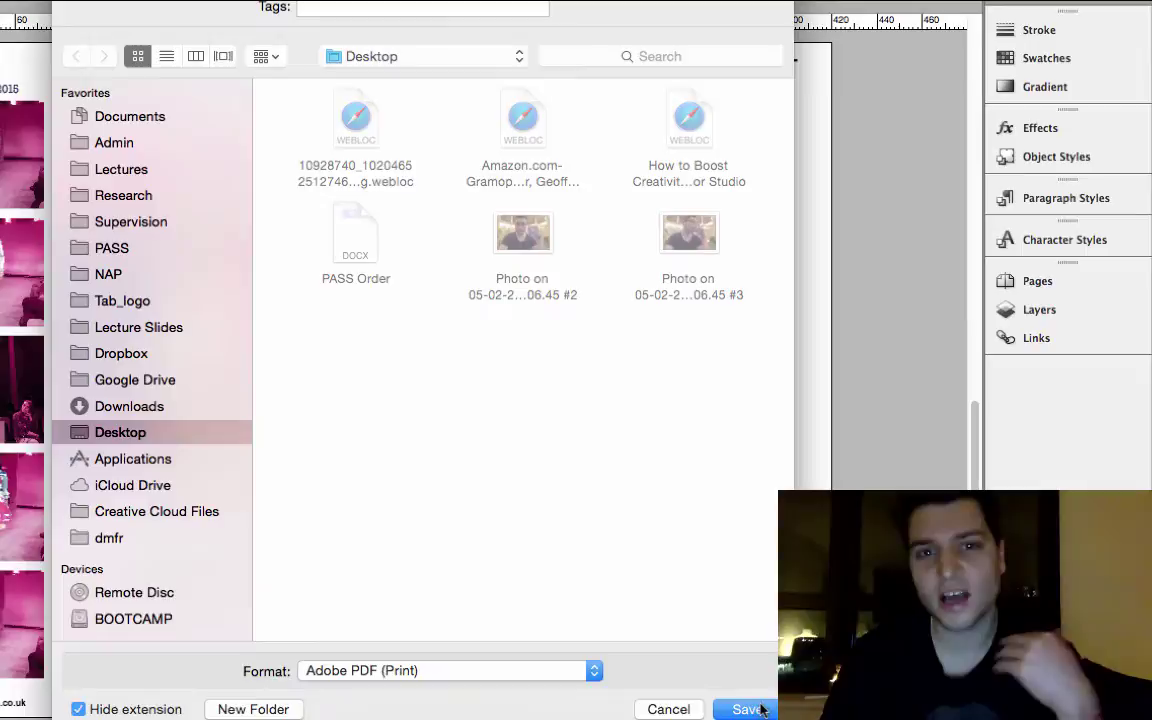
pyautogui.click(760, 707)
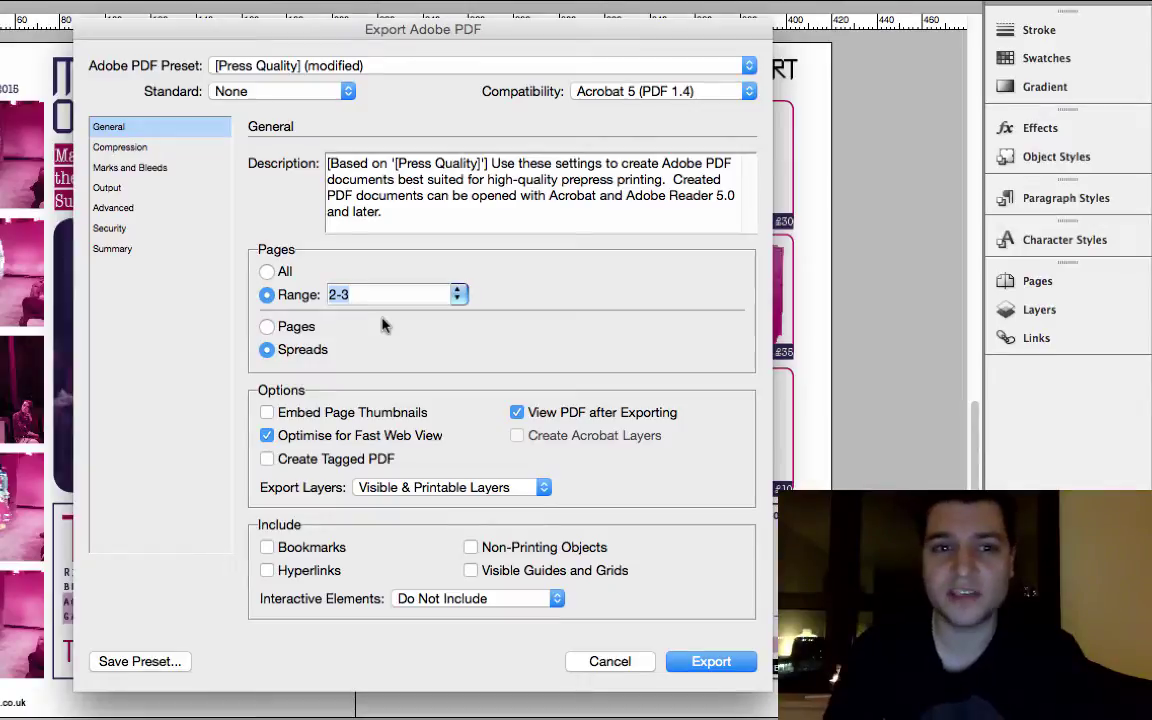
# Apply the [Press Quality] PDF preset, export as spreads, and show the Compression settings.
pyautogui.click(590, 72)
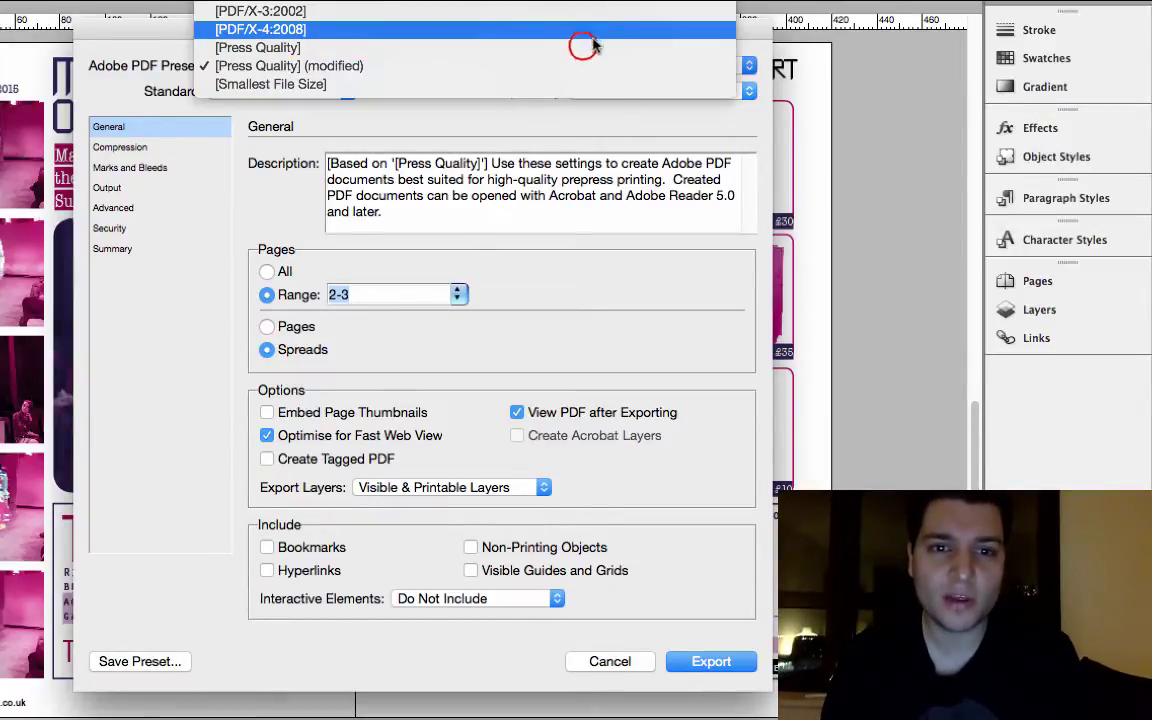
pyautogui.click(585, 47)
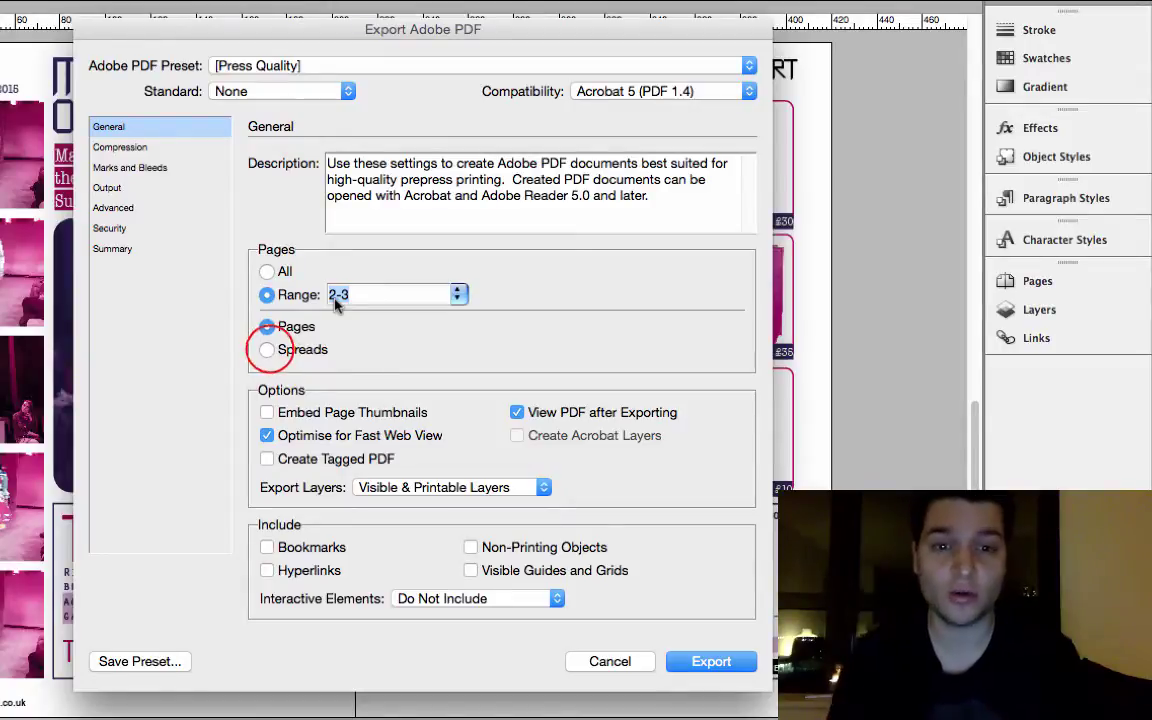
pyautogui.click(267, 349)
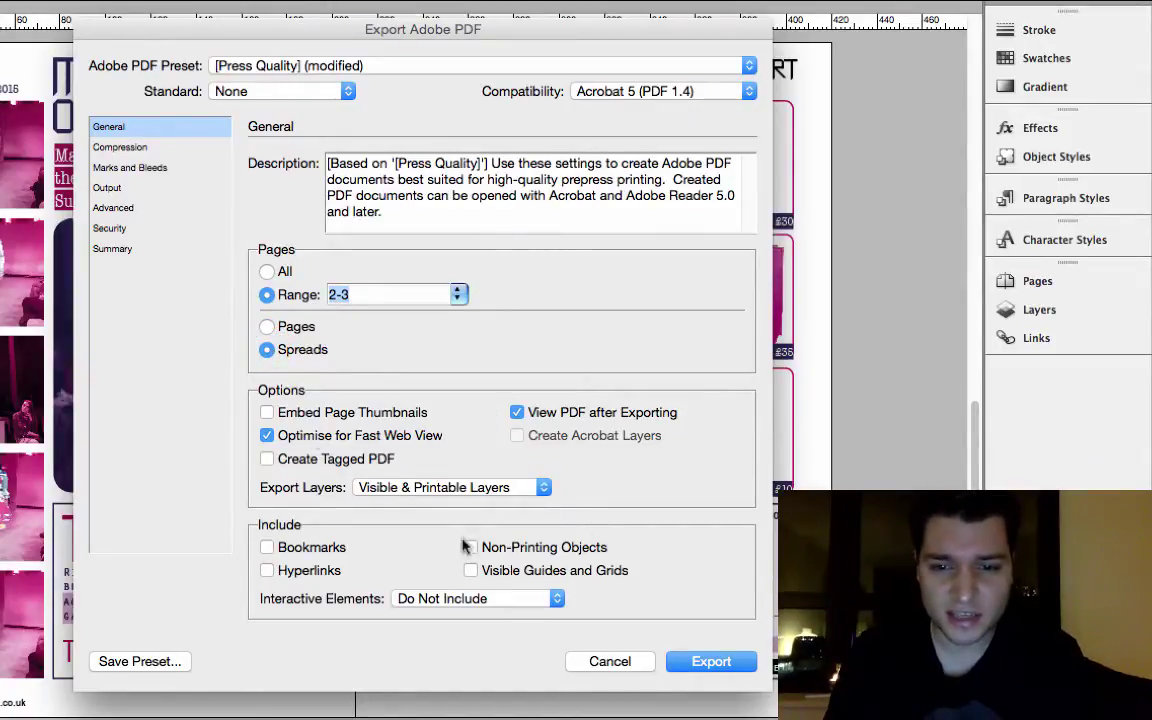
pyautogui.click(147, 148)
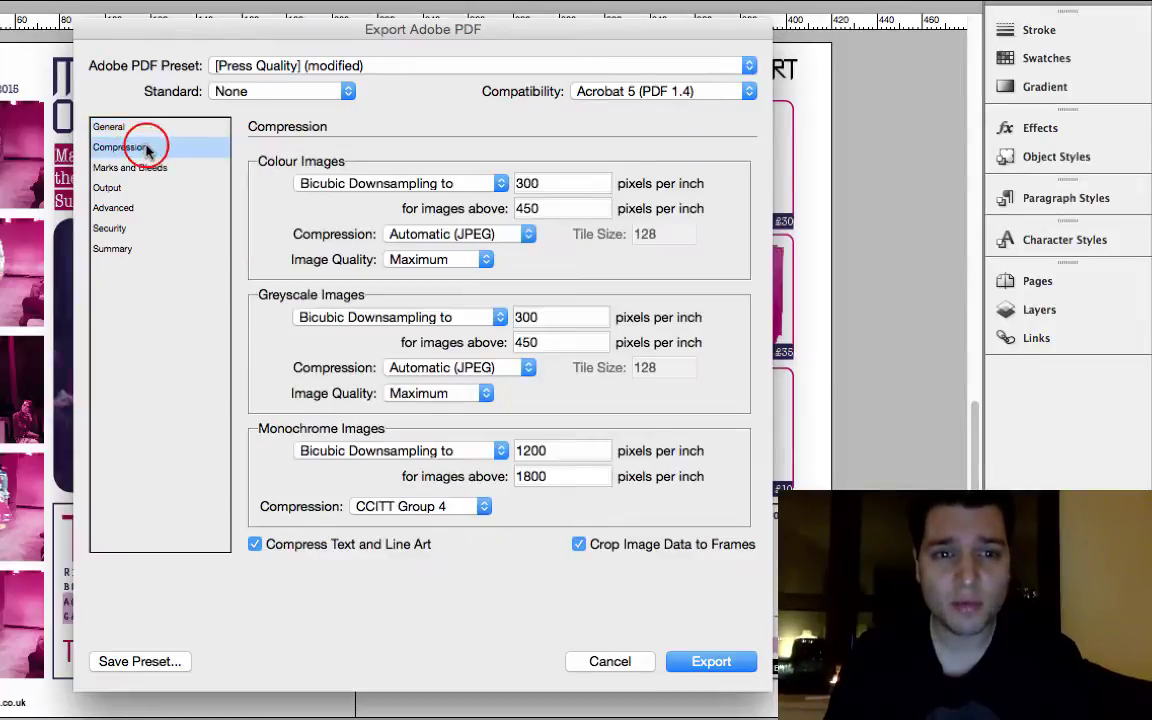
# Set colour and greyscale images to 300 ppi thresholds with compression None.
pyautogui.click(552, 208)
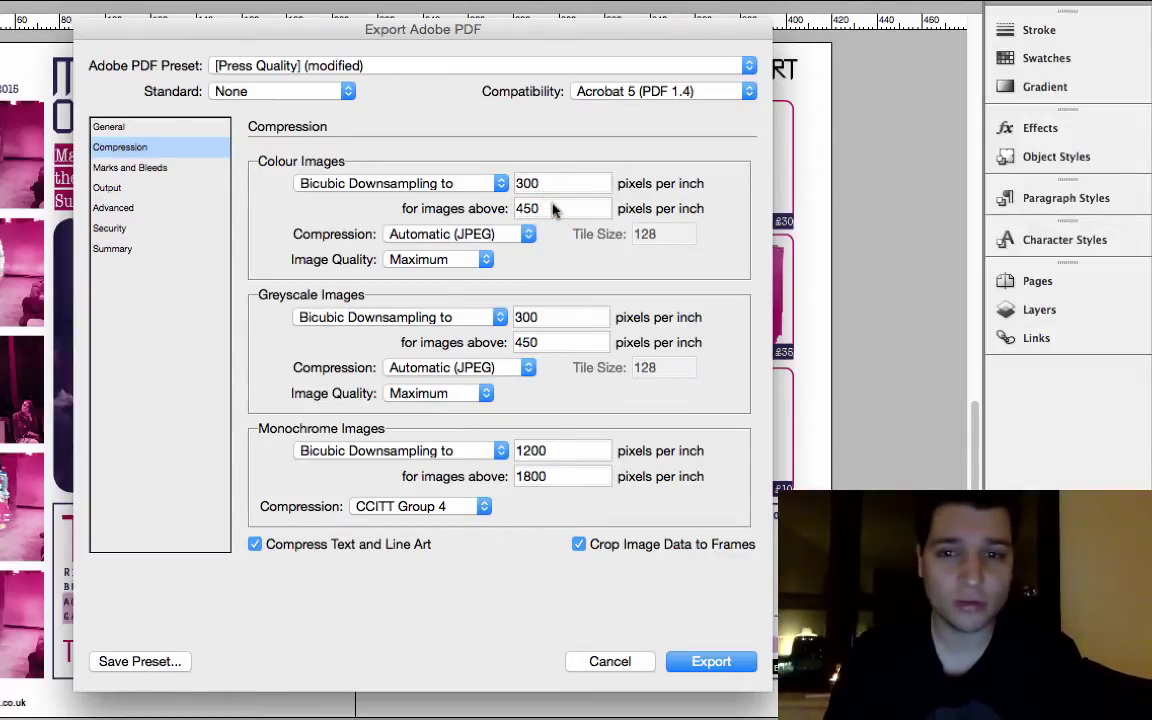
pyautogui.moveTo(553, 207); pyautogui.dragTo(500, 210)
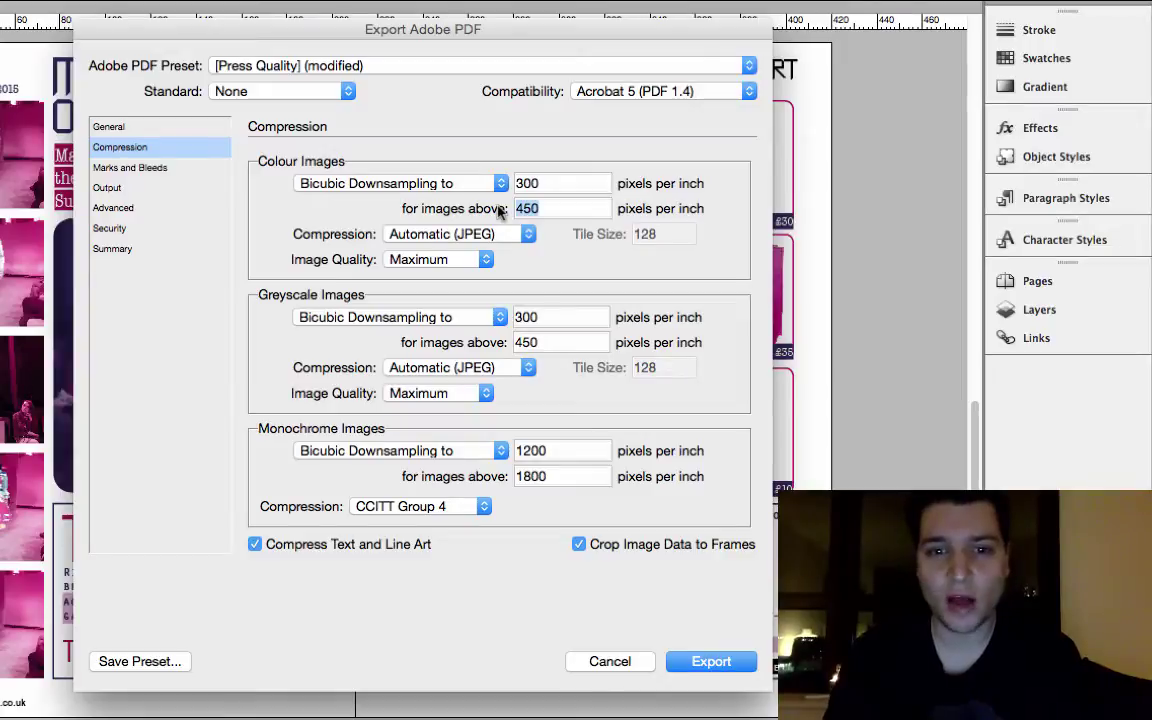
pyautogui.write('300')
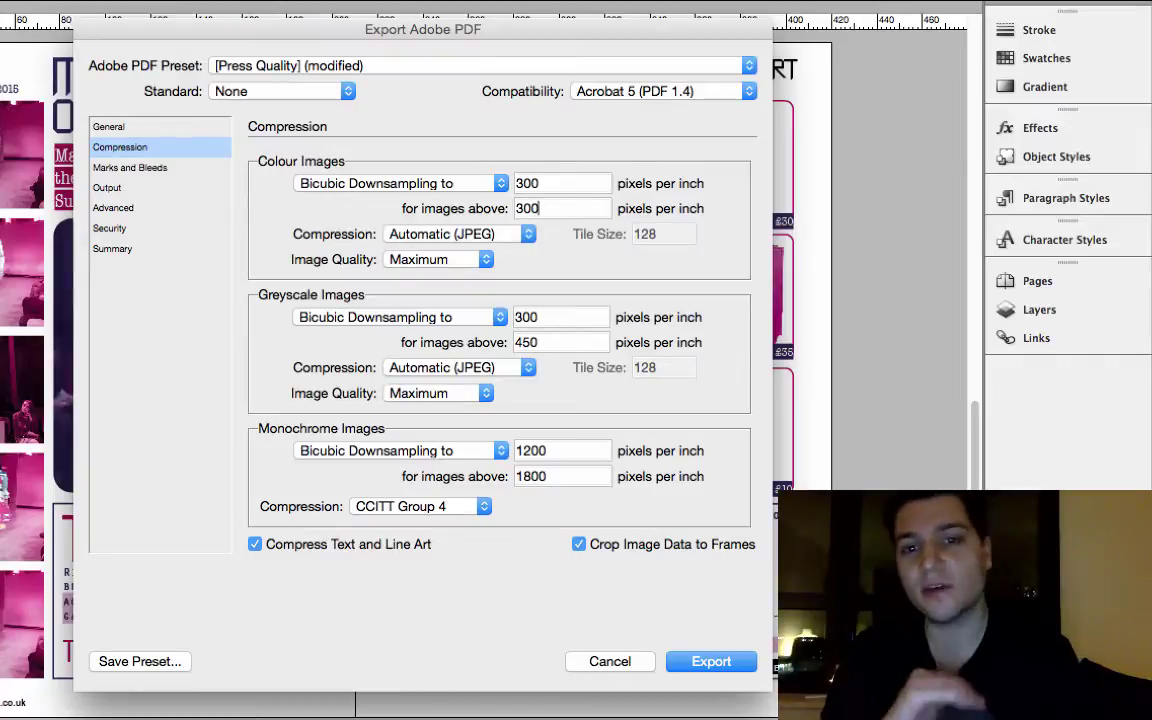
pyautogui.click(465, 236)
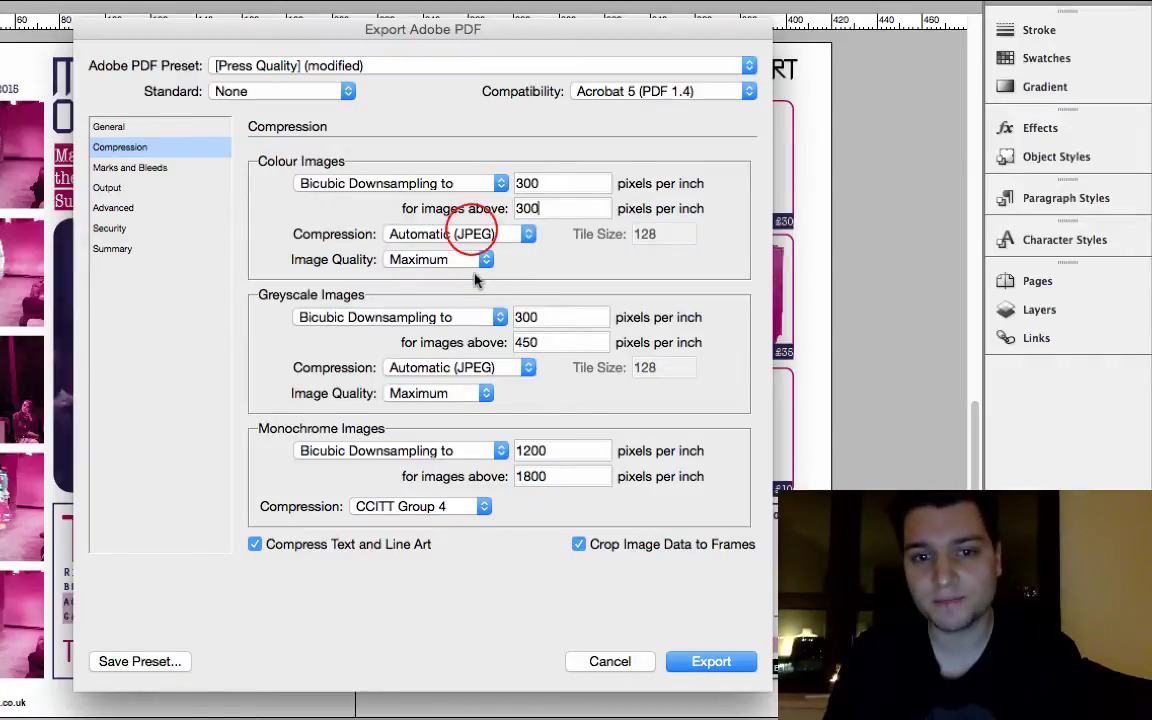
pyautogui.click(478, 216)
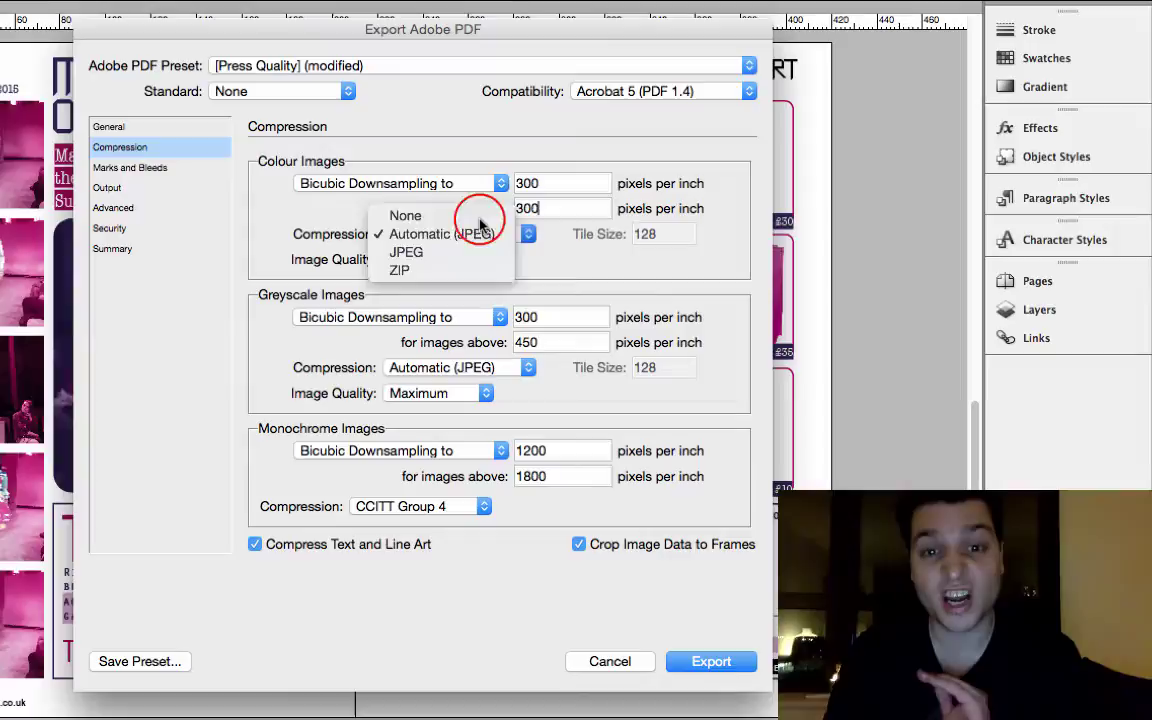
pyautogui.doubleClick(563, 341)
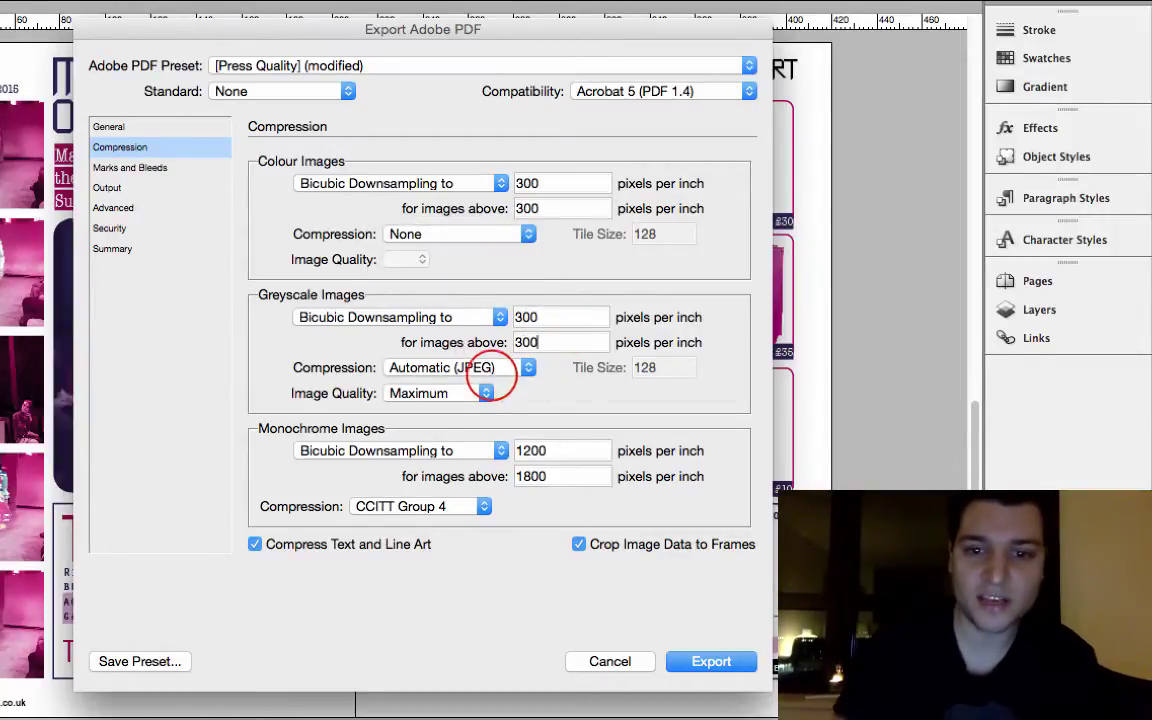
pyautogui.click(490, 370)
pyautogui.click(480, 349)
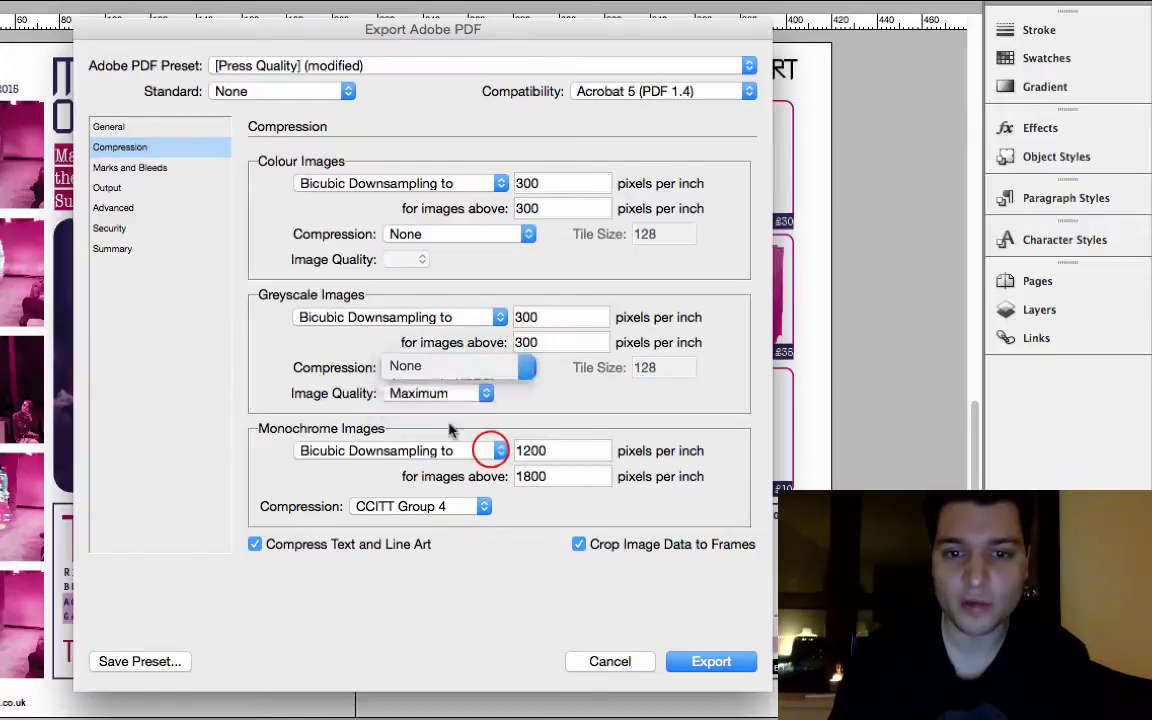
# Set monochrome images to Bicubic Downsampling at 300 ppi with compression None.
pyautogui.click(490, 450)
pyautogui.click(473, 405)
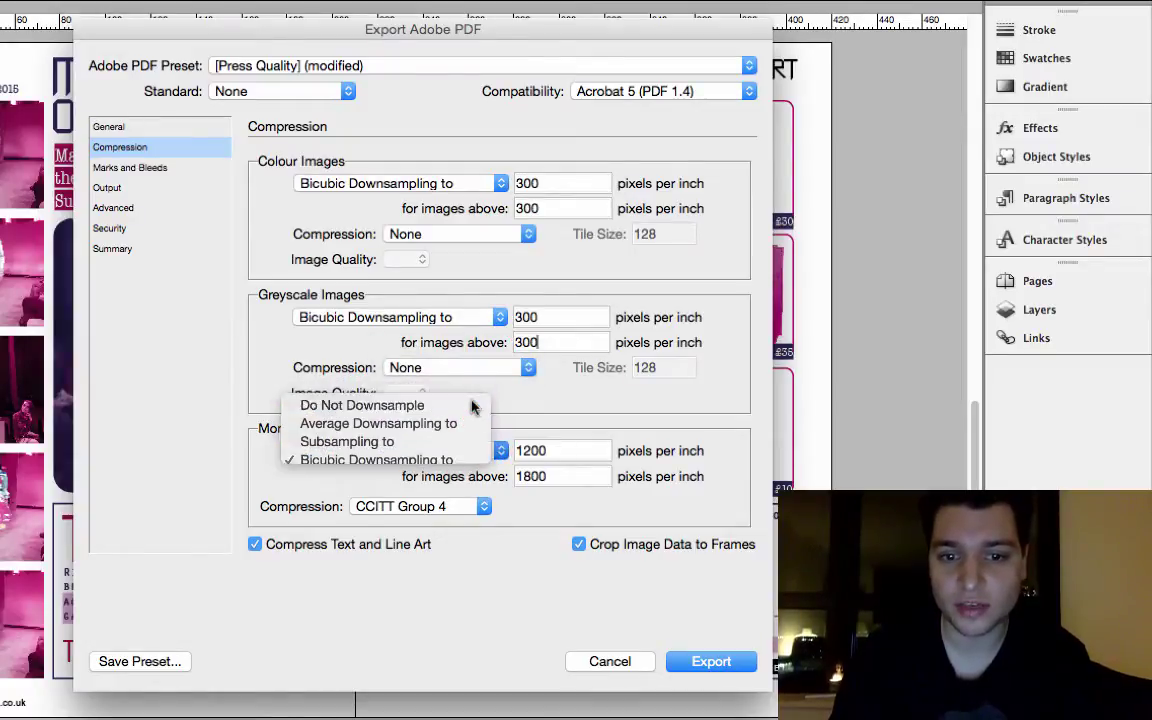
pyautogui.click(499, 452)
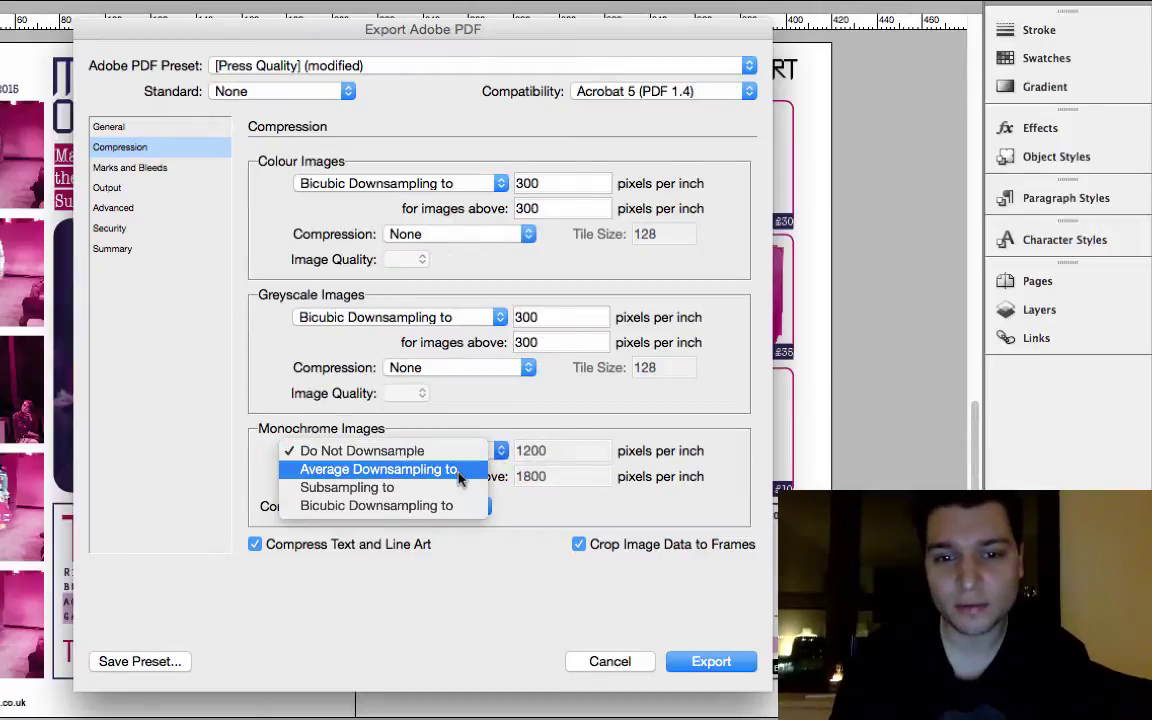
pyautogui.click(442, 504)
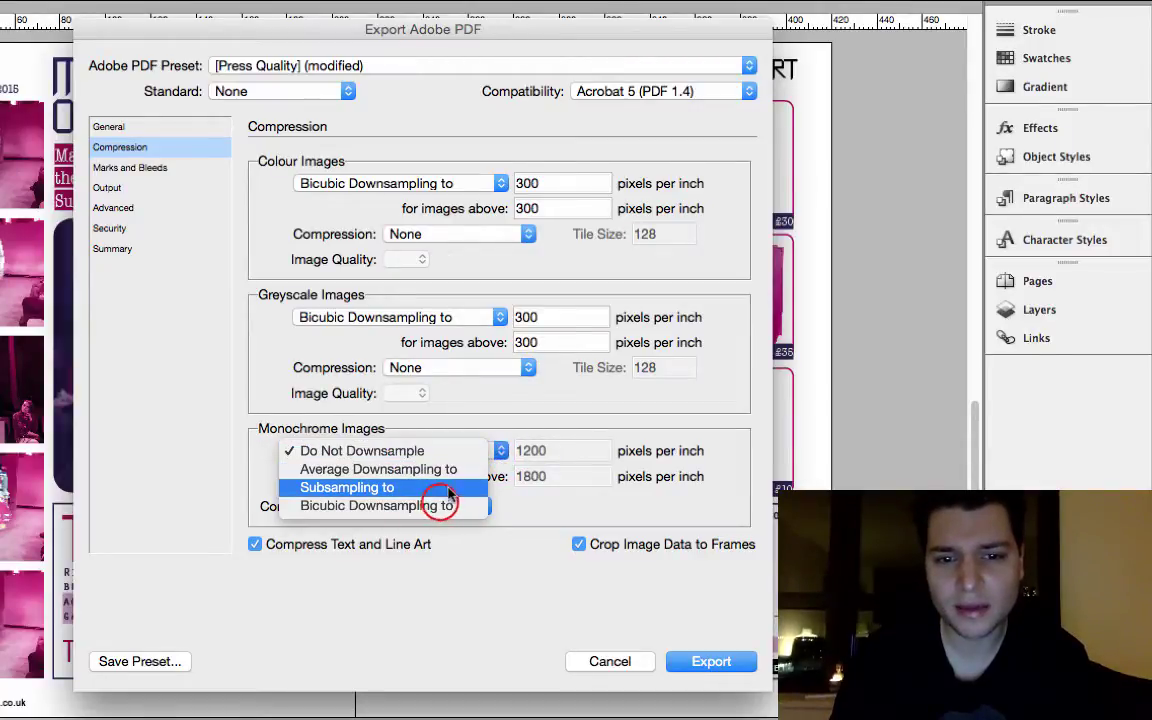
pyautogui.moveTo(583, 452); pyautogui.dragTo(501, 450)
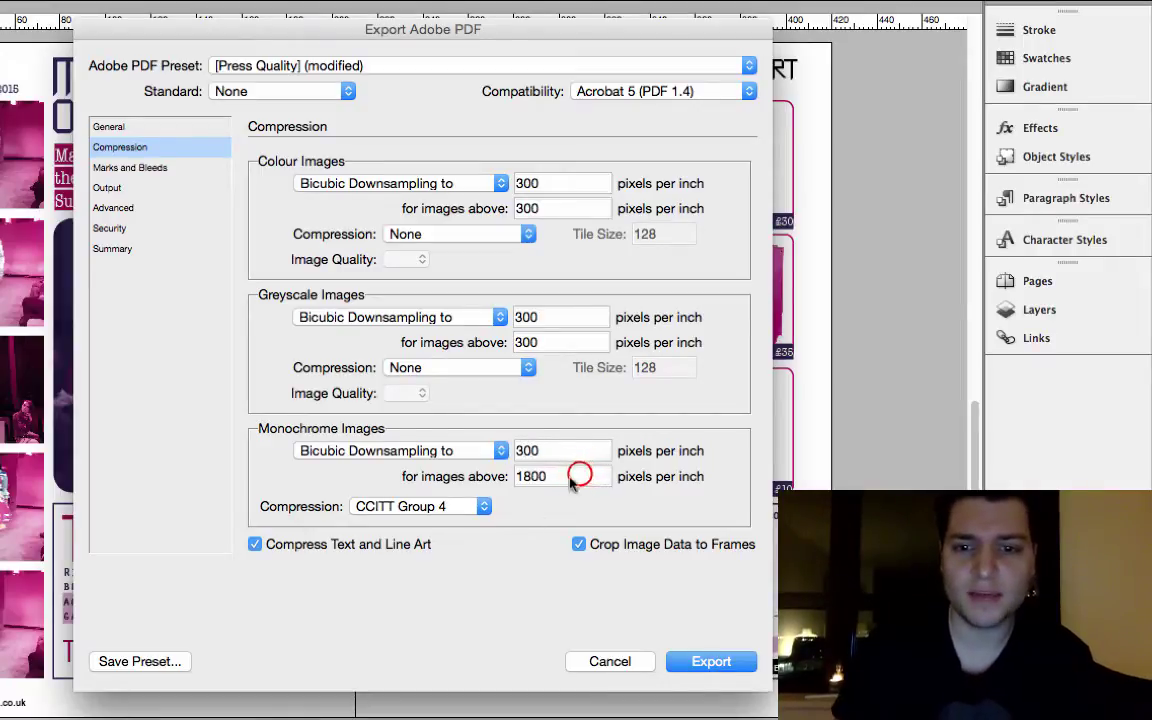
pyautogui.press('Tab')
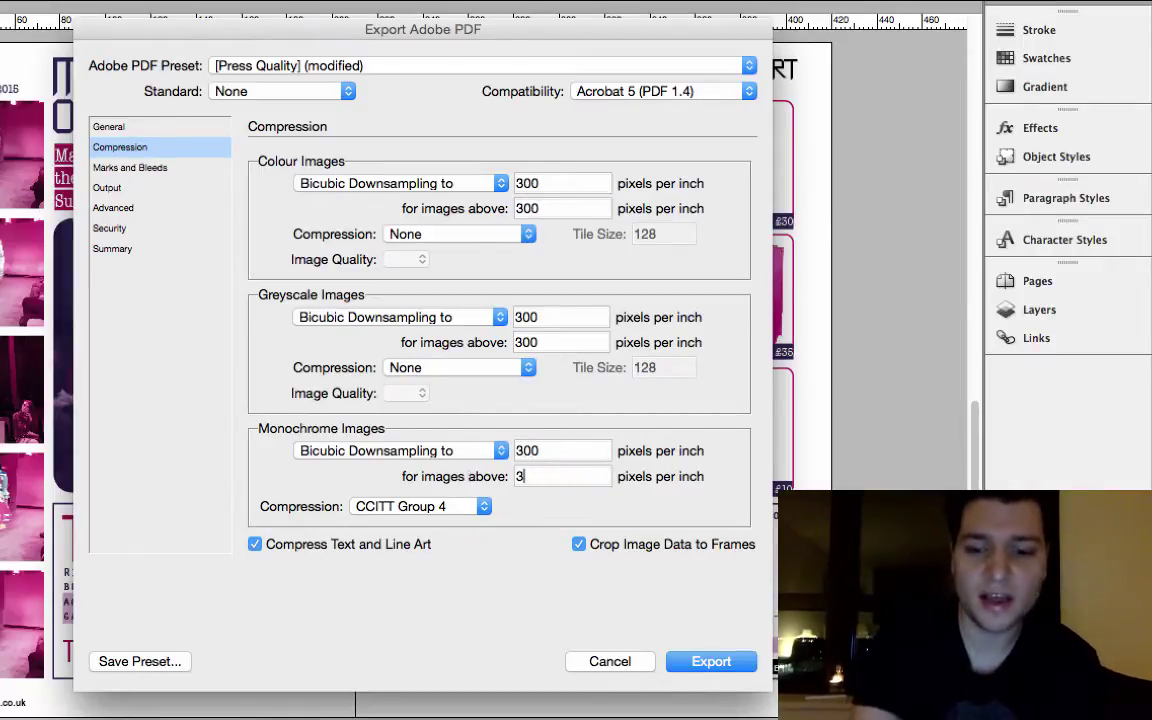
pyautogui.click(470, 504)
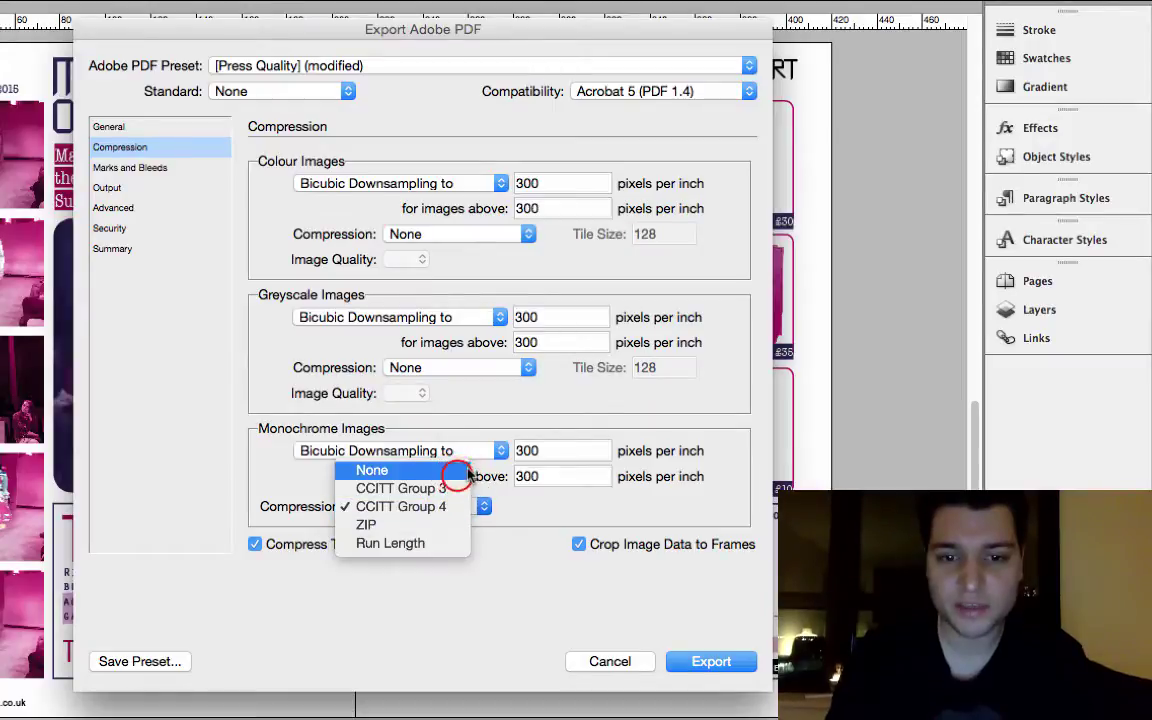
pyautogui.click(456, 476)
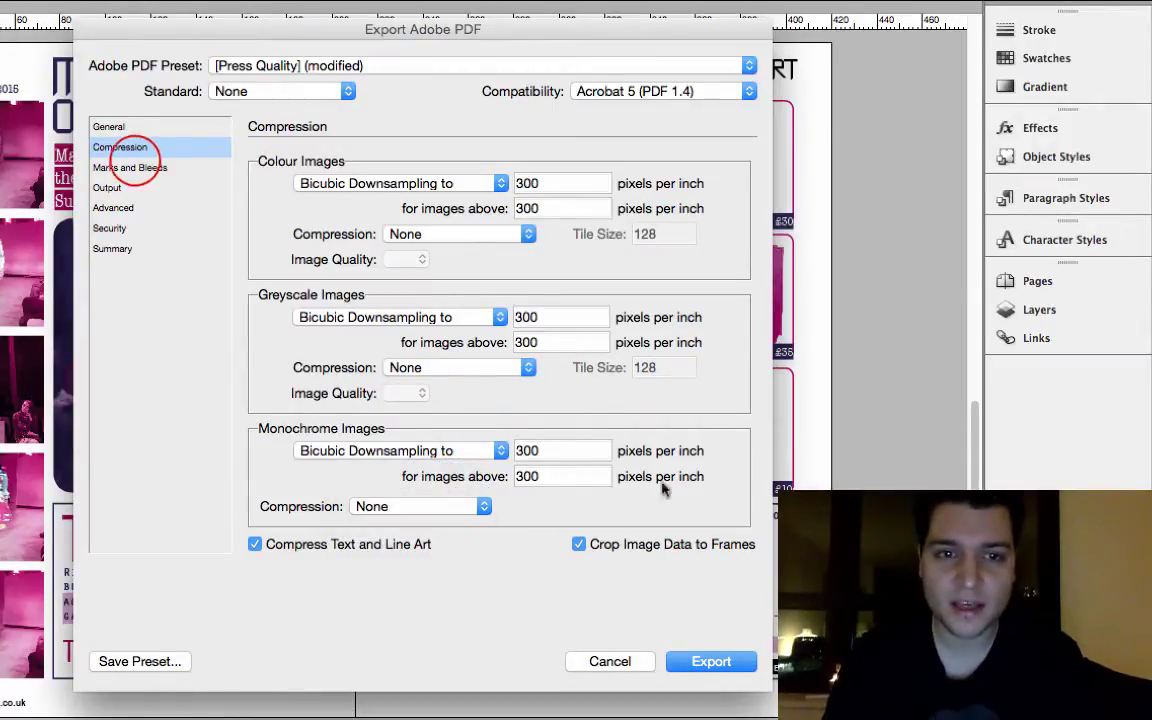
# Review Marks and Bleeds, Output destination profile, Advanced, Security, Summary and Compression panels, ending on General.
pyautogui.click(137, 167)
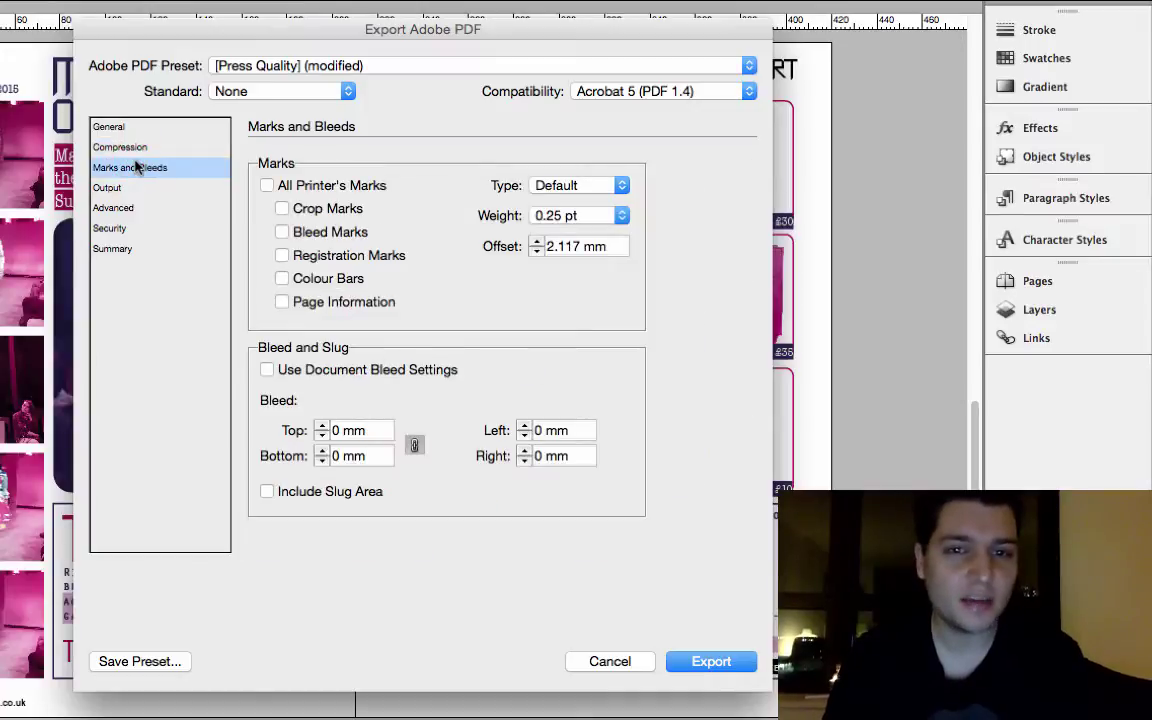
pyautogui.click(112, 188)
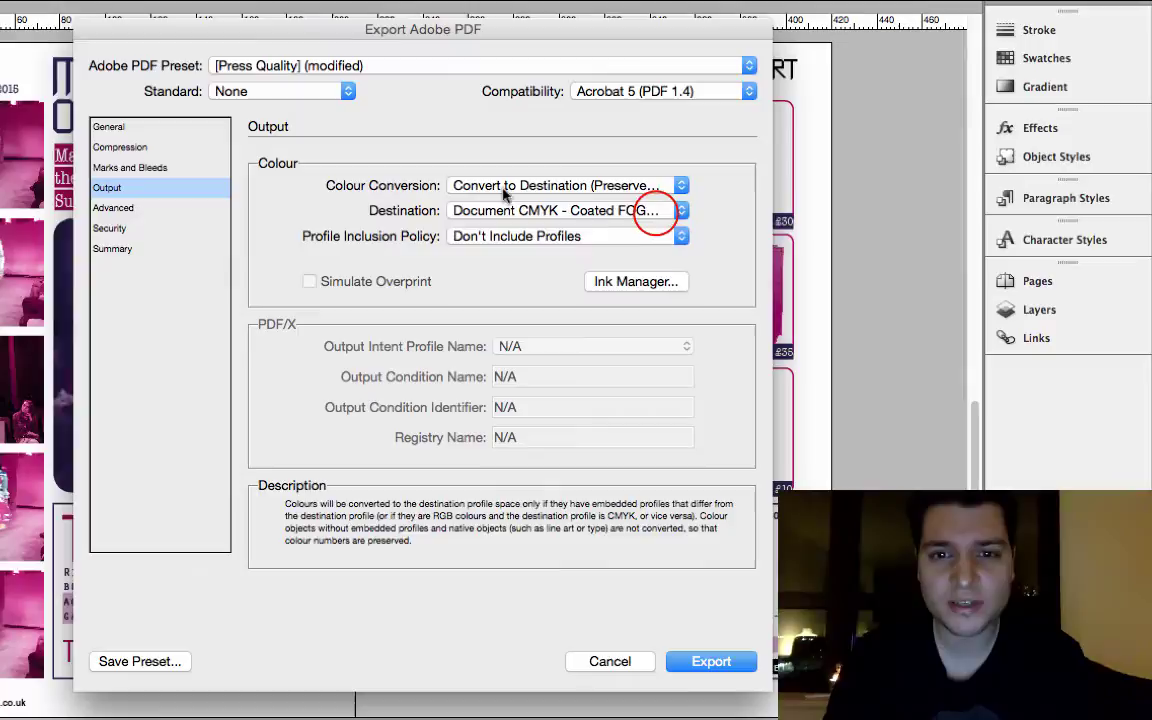
pyautogui.click(656, 211)
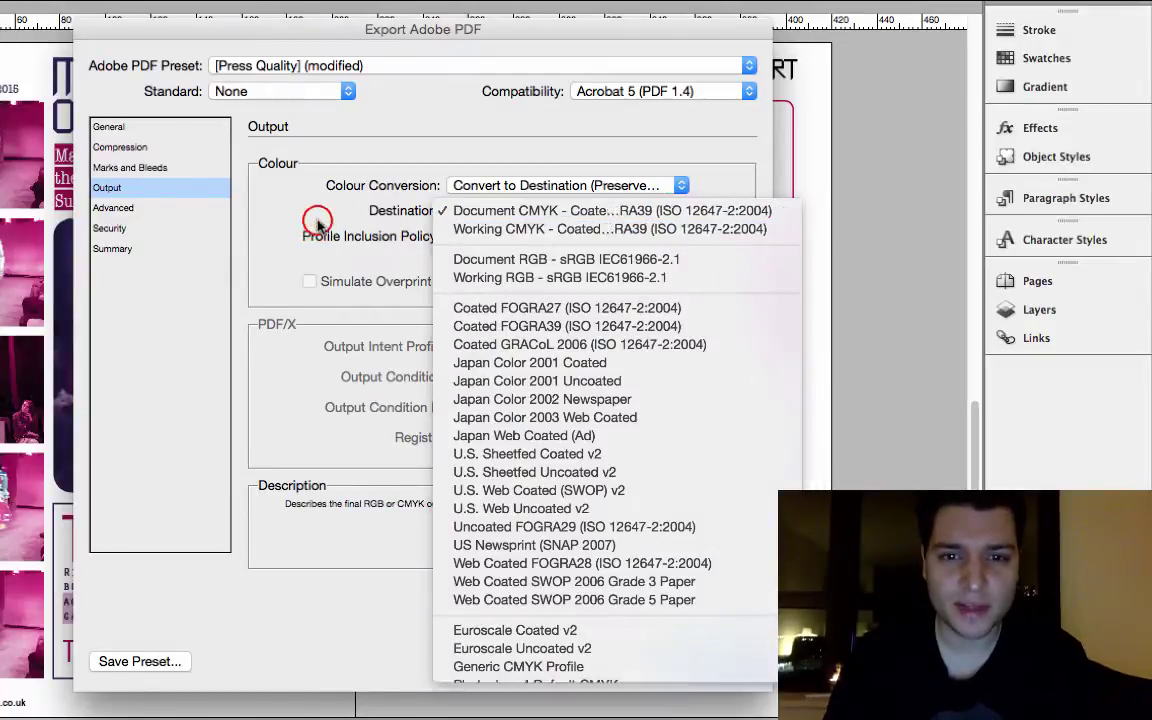
pyautogui.click(154, 211)
pyautogui.click(152, 212)
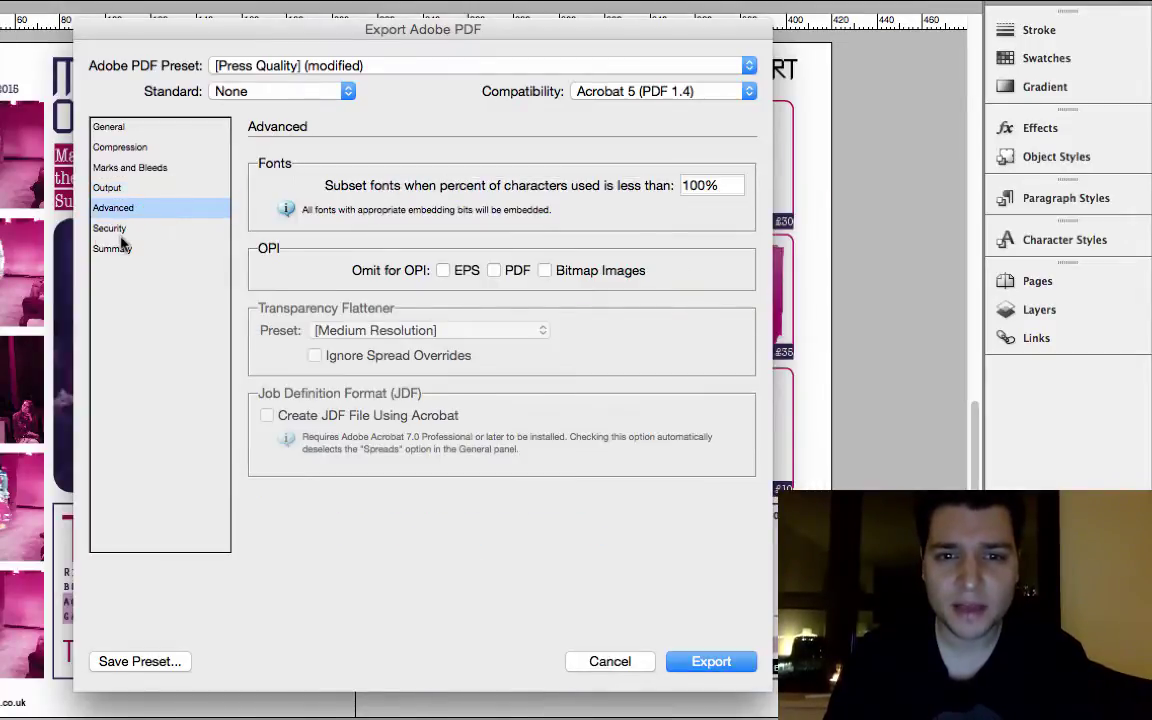
pyautogui.click(119, 236)
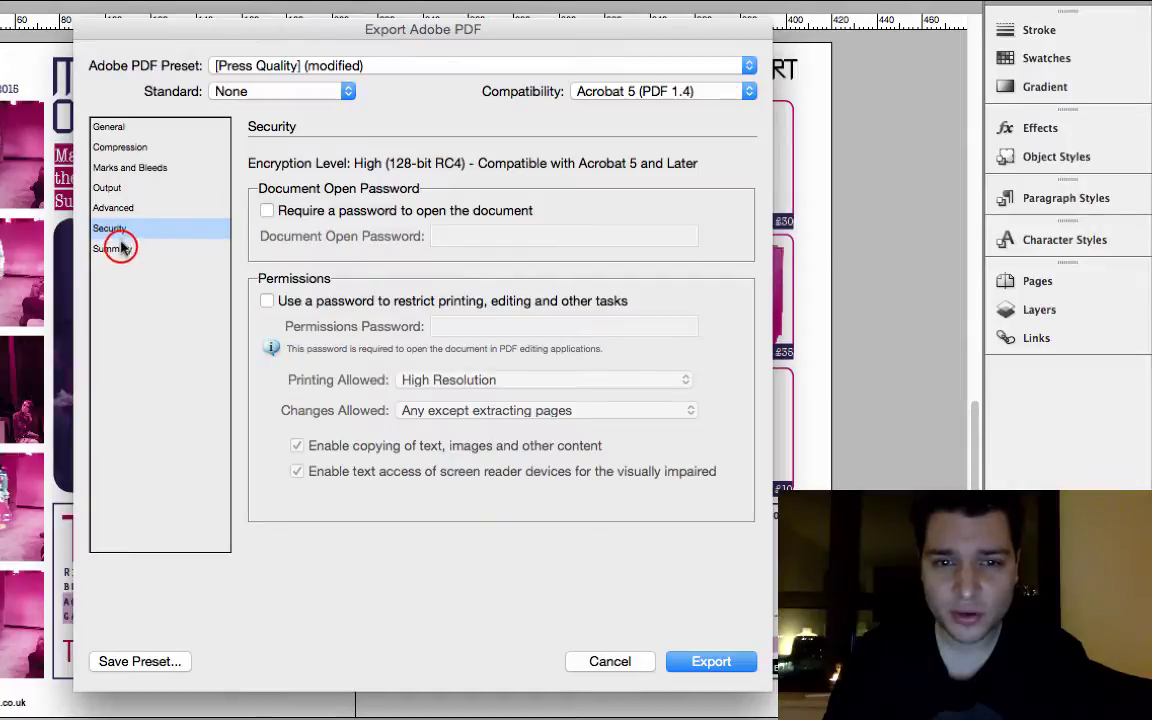
pyautogui.click(120, 248)
pyautogui.click(118, 130)
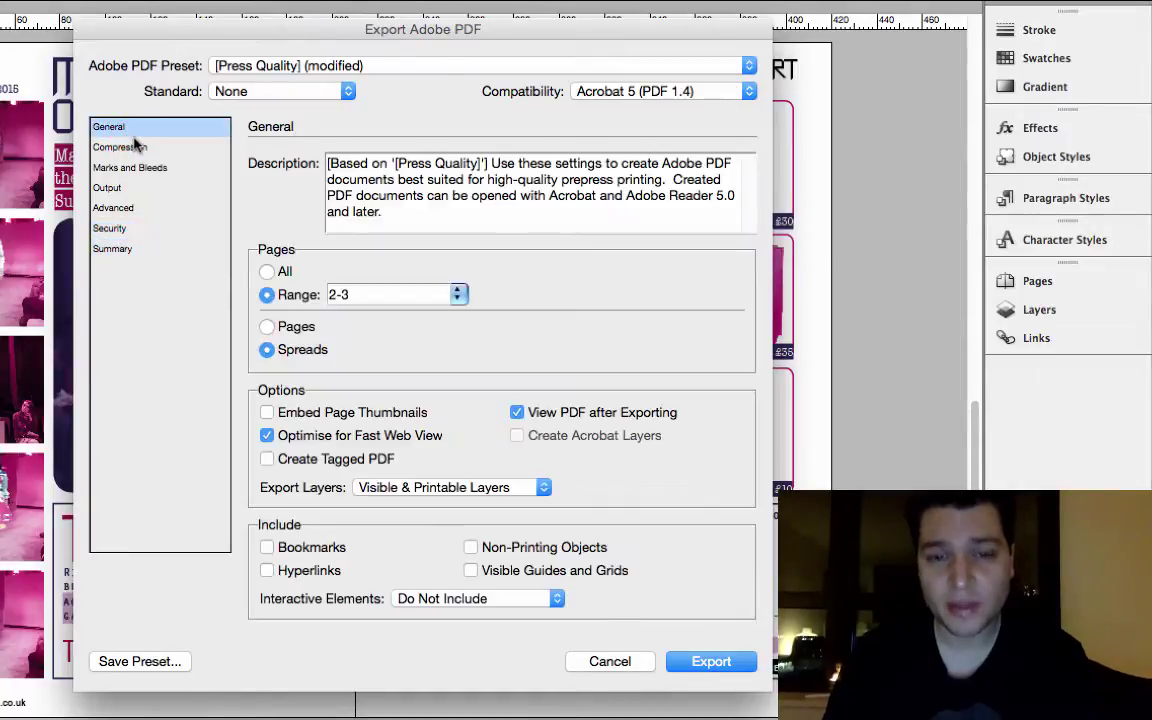
pyautogui.click(148, 147)
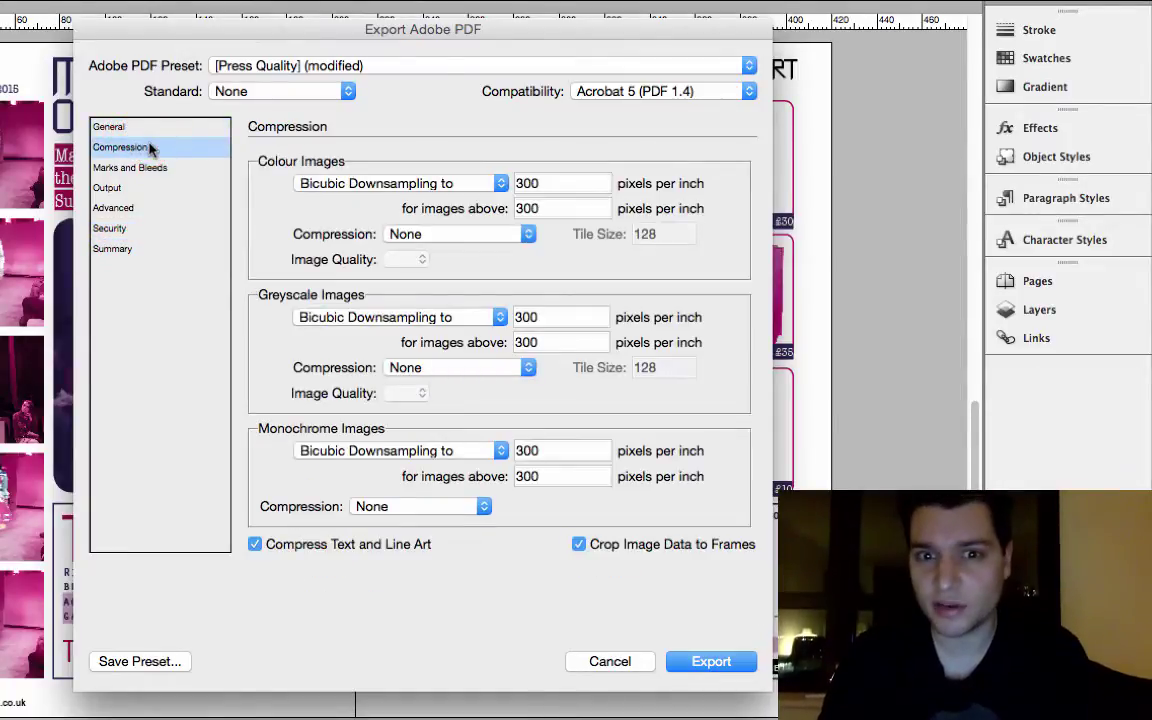
pyautogui.click(163, 129)
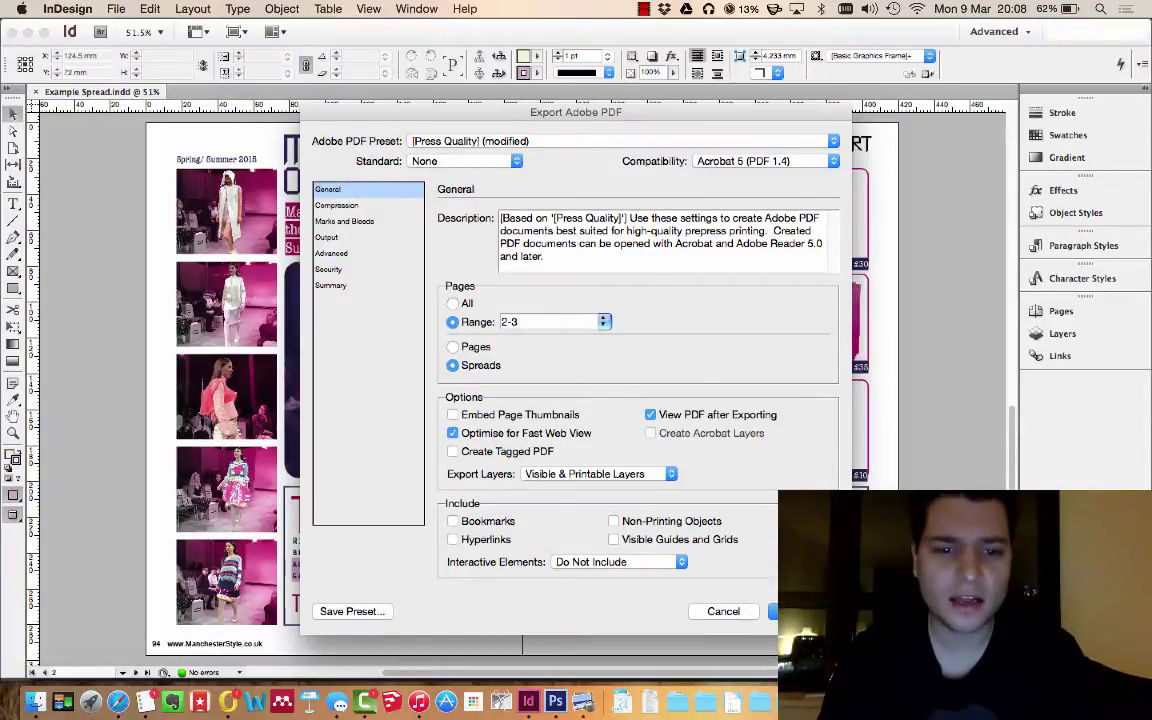
# Export the PDF, then create and switch to a new empty desktop.
pyautogui.press('Return')
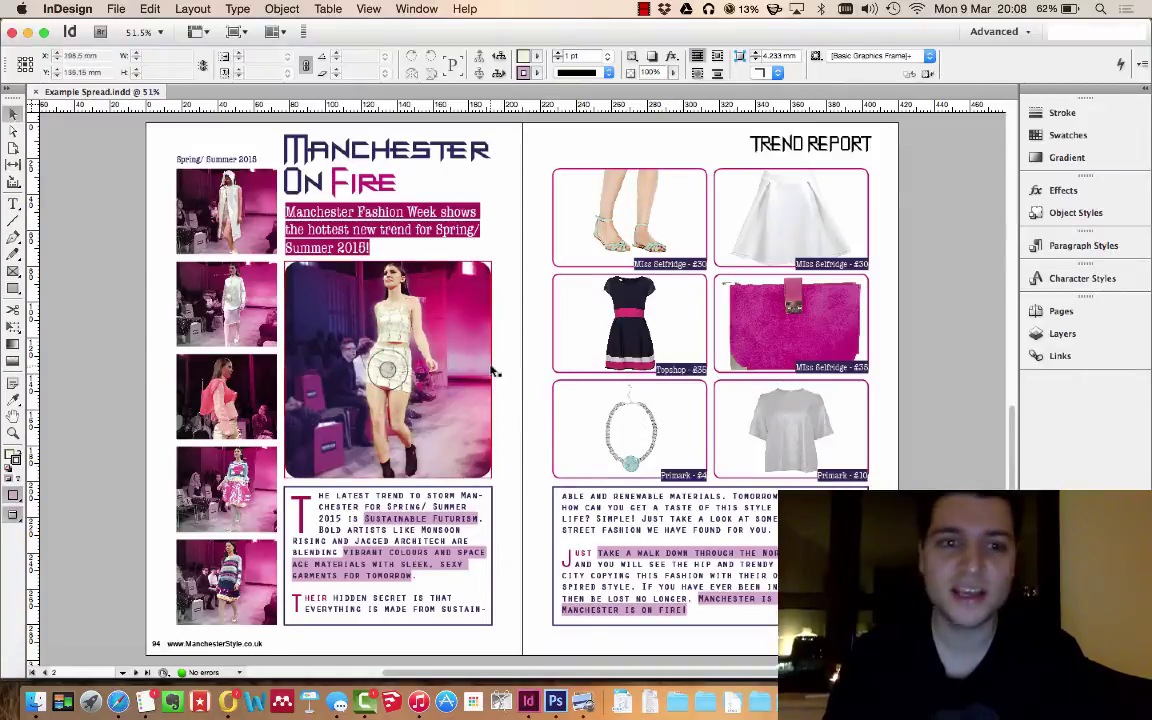
pyautogui.hotkey('ctrl', 'Up')
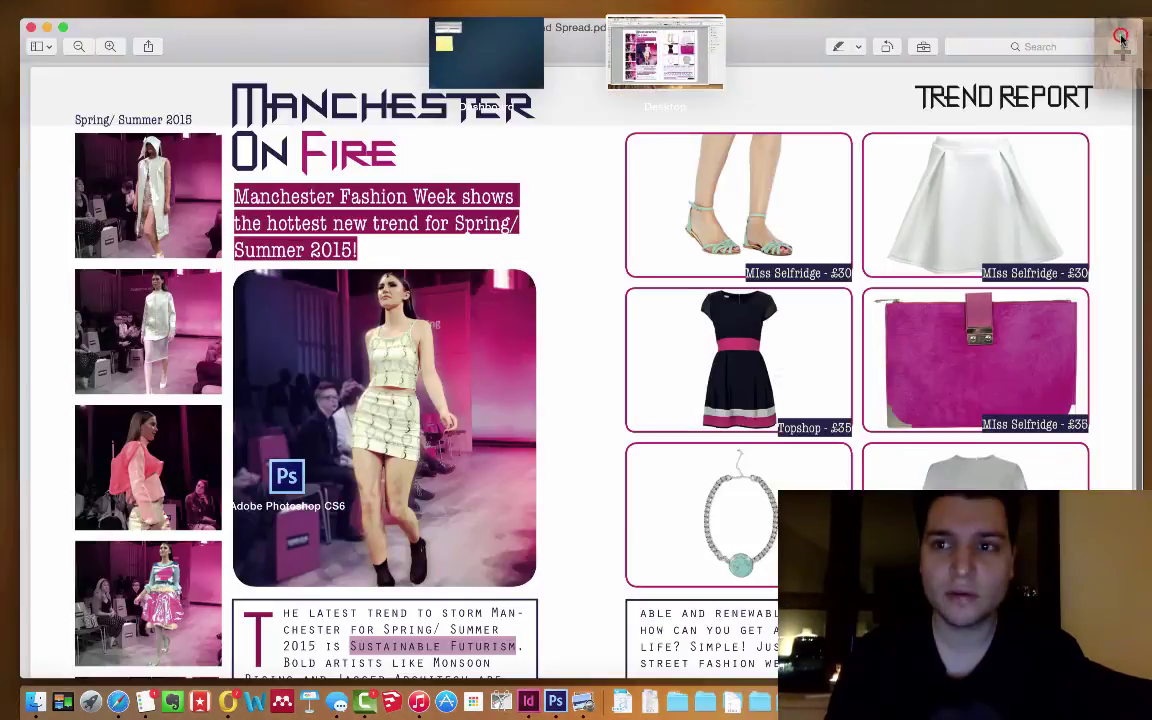
pyautogui.click(1121, 38)
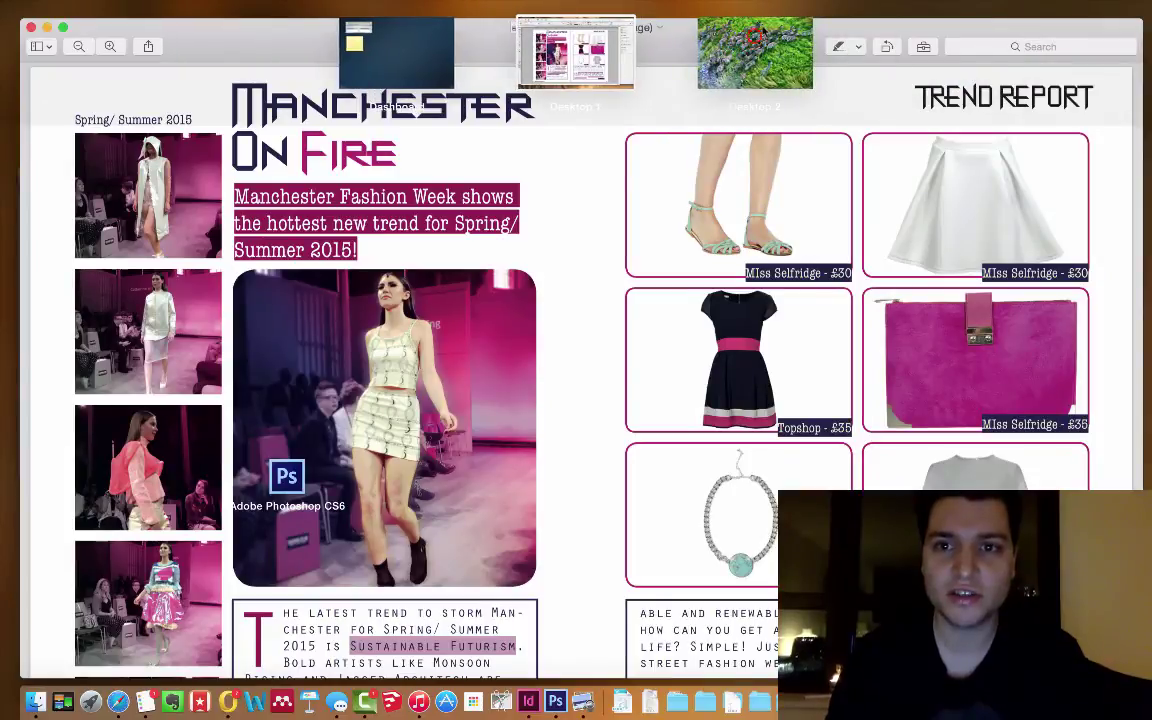
pyautogui.click(752, 45)
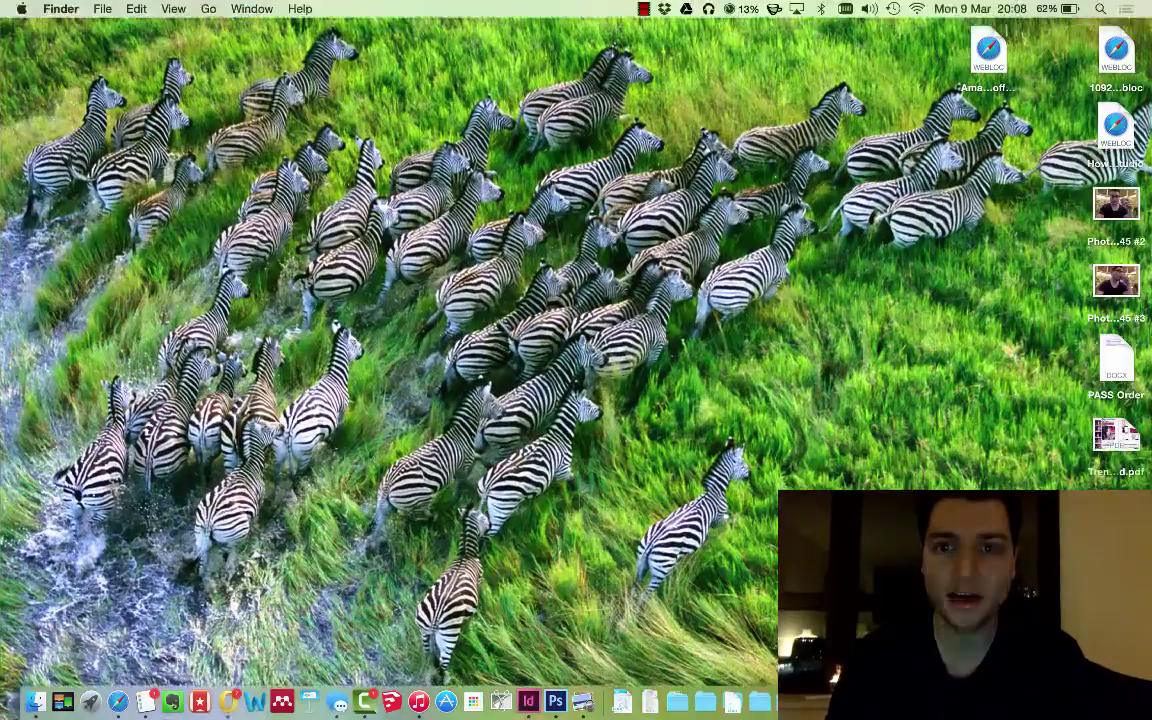
# Open Trend Spread.pdf in Preview, scroll through the spread, and close it.
pyautogui.doubleClick(1113, 453)
pyautogui.scroll(-4, 592, 342)
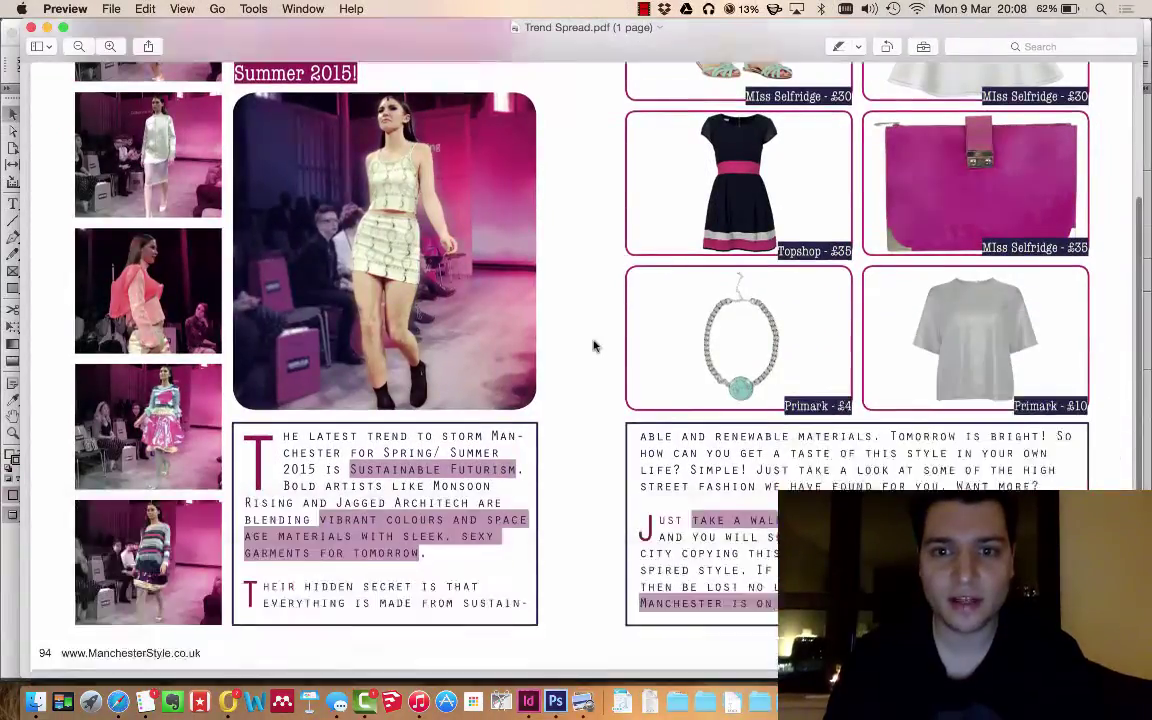
pyautogui.scroll(5, 592, 342)
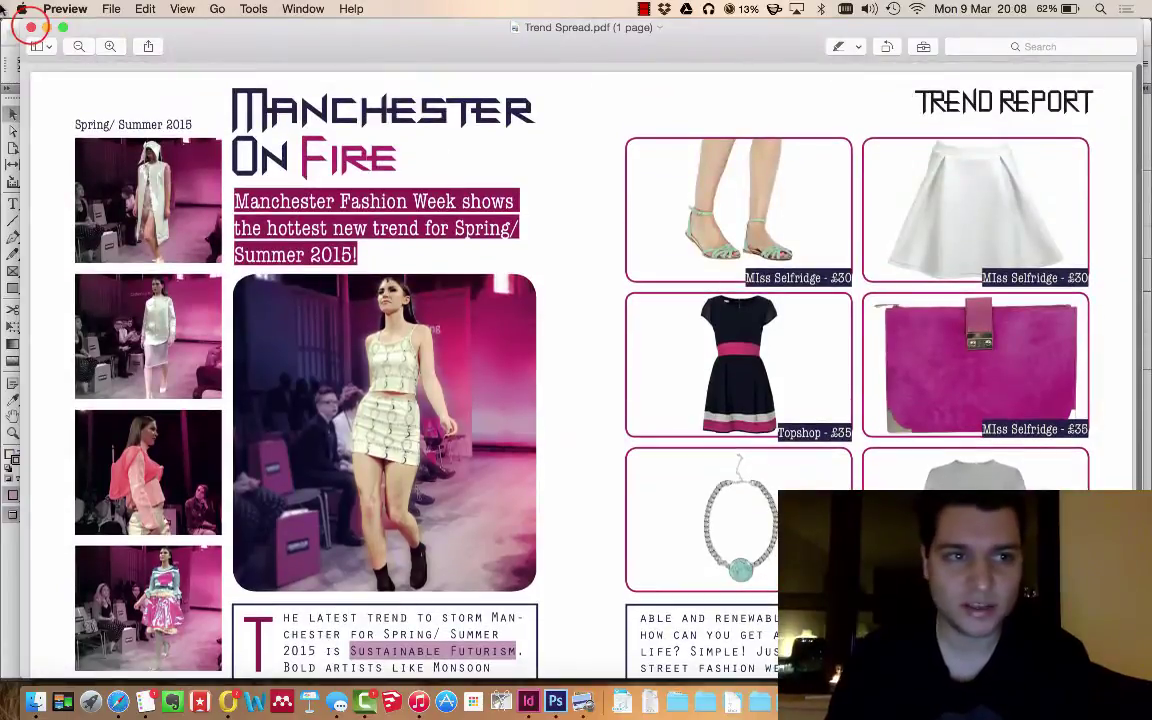
pyautogui.click(31, 27)
pyautogui.hotkey('ctrl', 'Up')
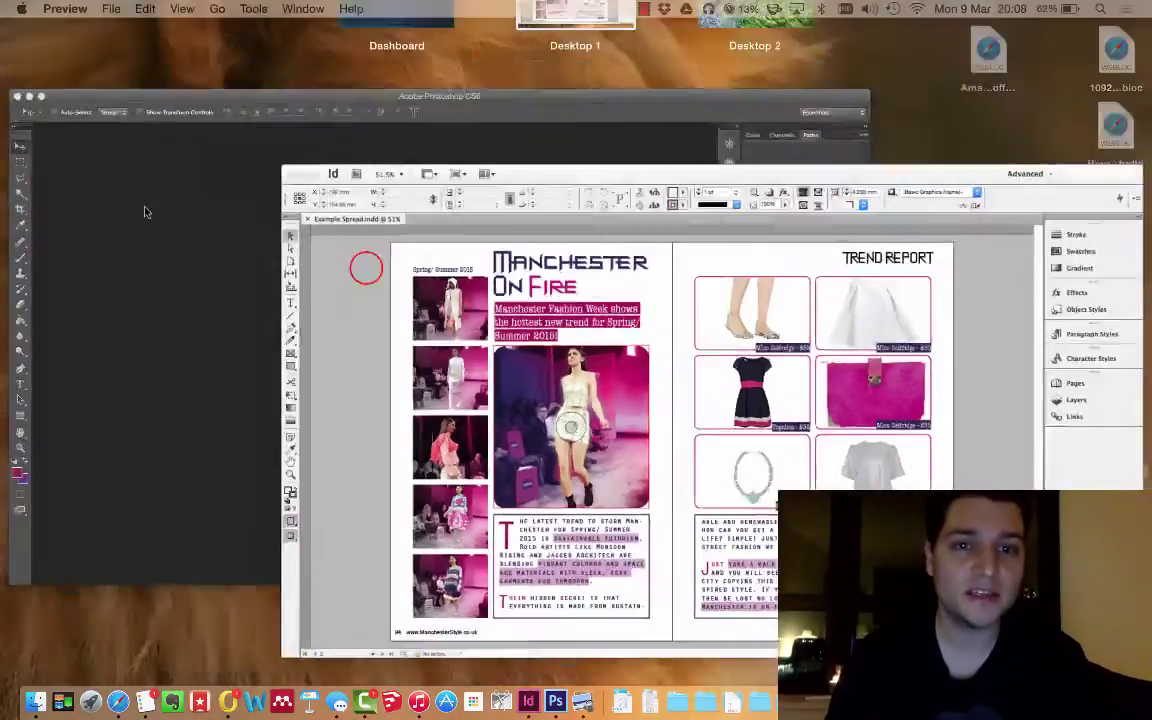
# In Photoshop, open Trend Spread.pdf from the Desktop for import.
pyautogui.click(365, 265)
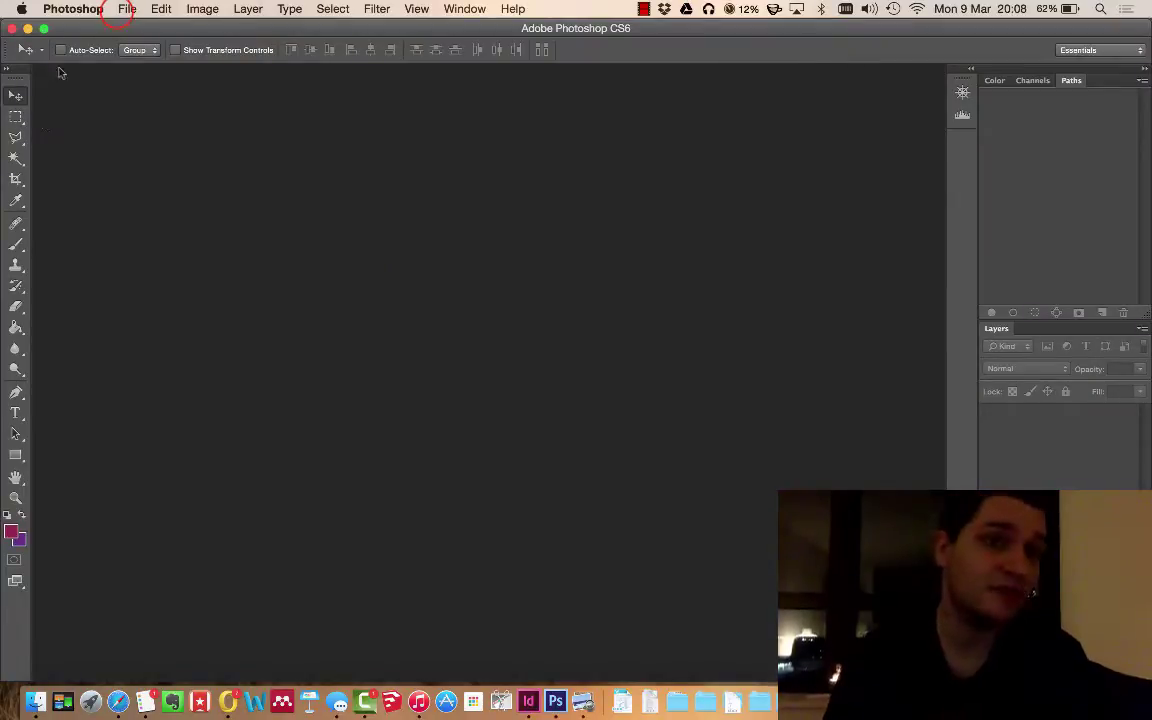
pyautogui.click(122, 10)
pyautogui.click(145, 43)
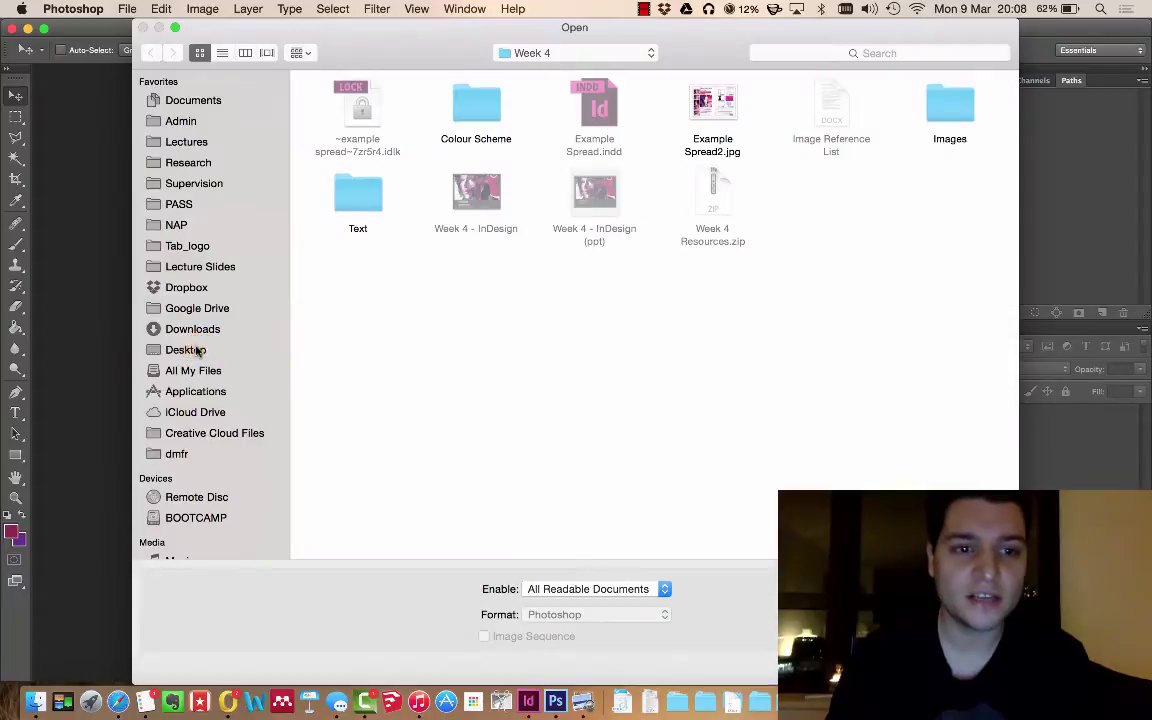
pyautogui.click(186, 350)
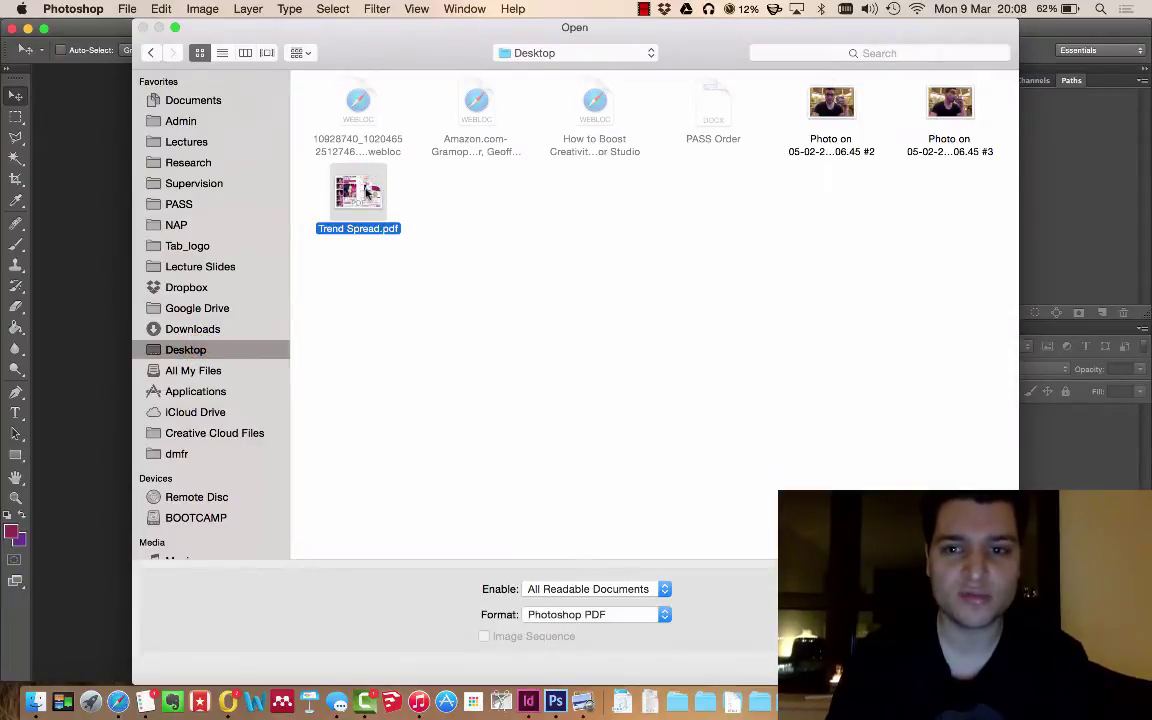
pyautogui.doubleClick(366, 193)
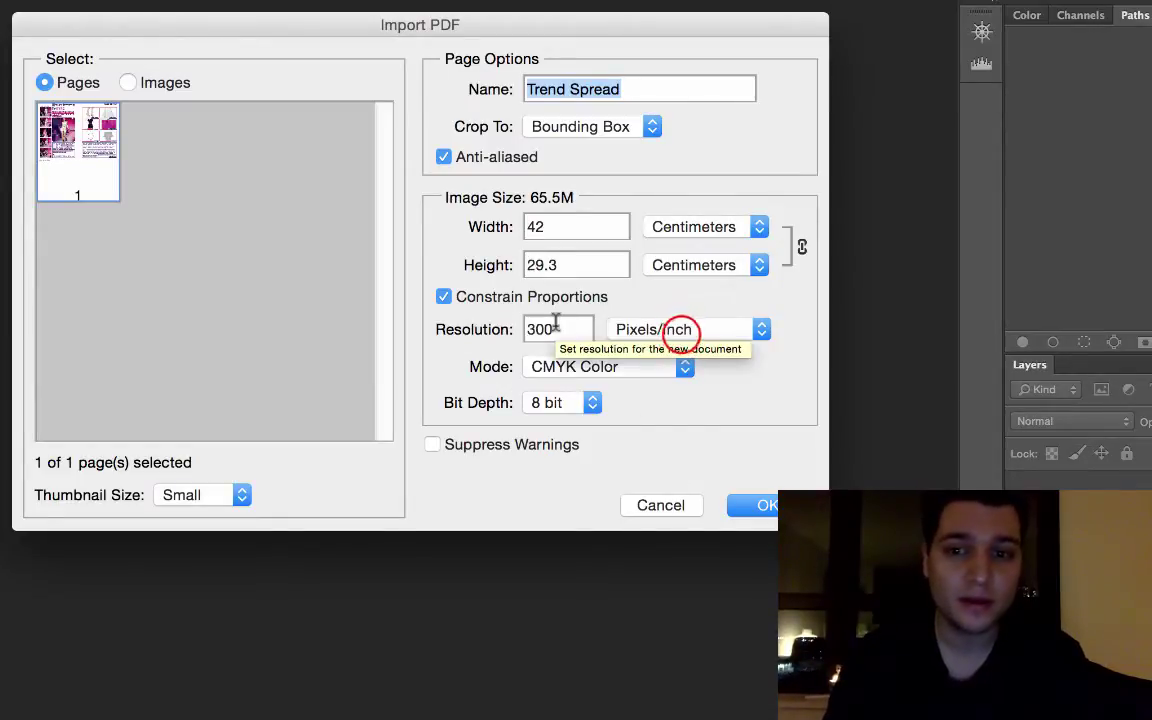
# Import the PDF keeping Pixels/Inch resolution and Bounding Box cropping.
pyautogui.click(720, 329)
pyautogui.click(722, 330)
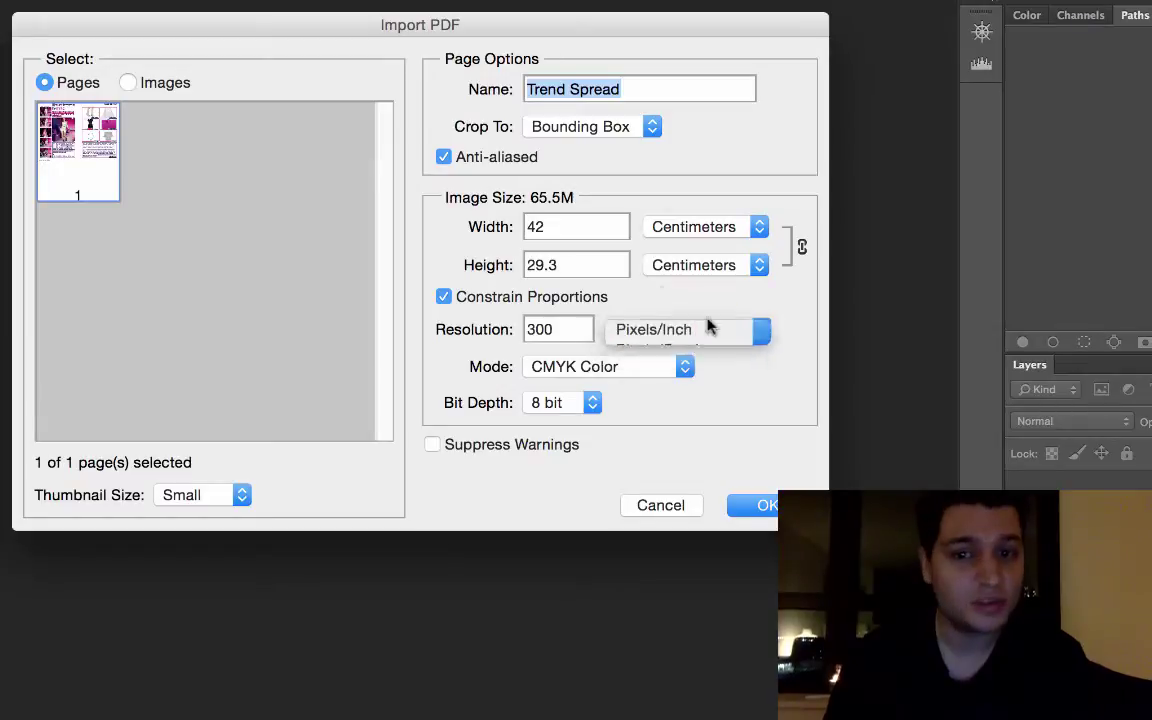
pyautogui.click(632, 125)
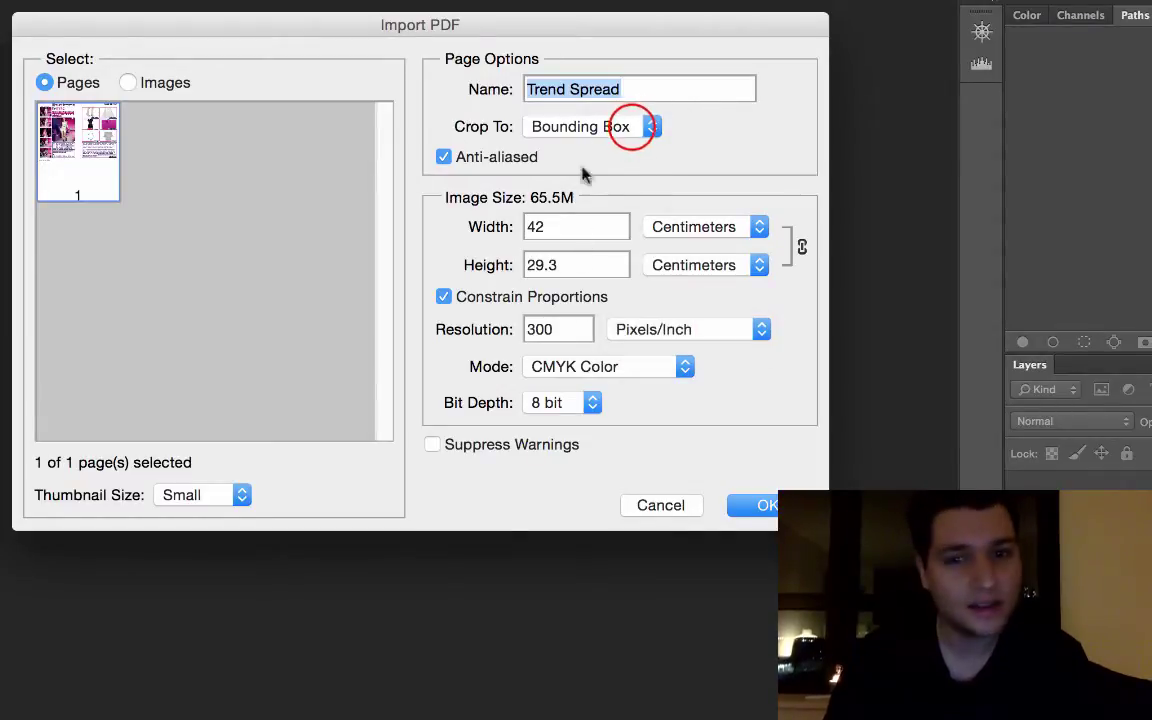
pyautogui.click(630, 128)
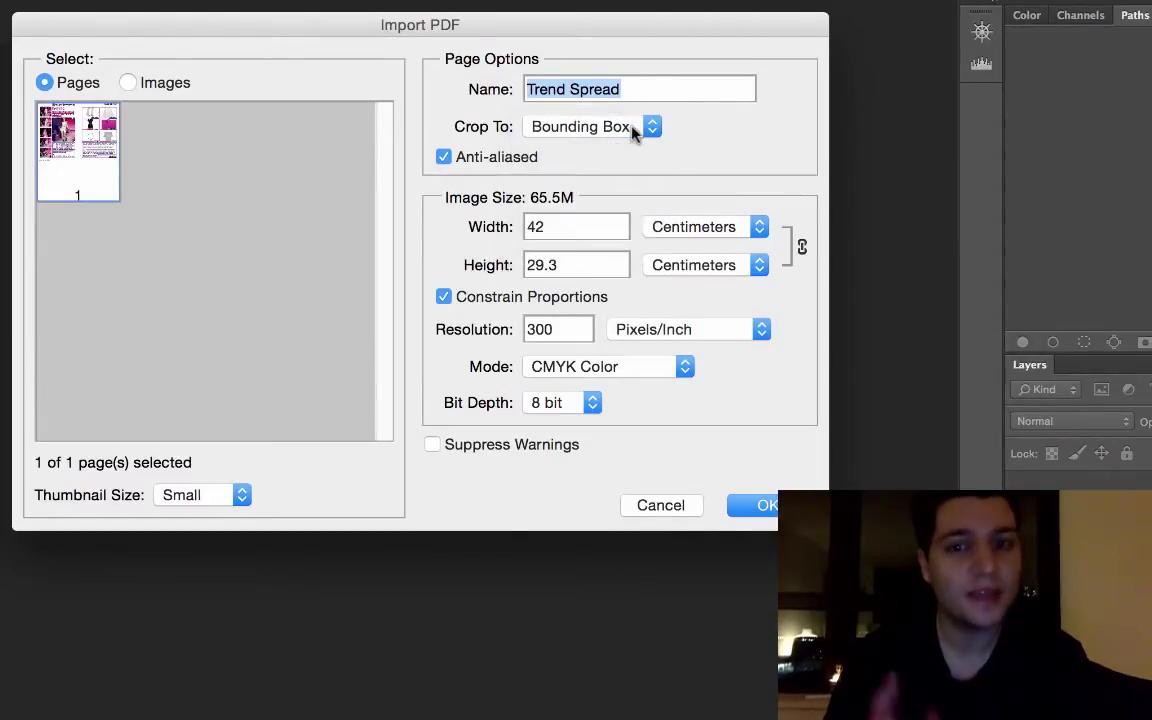
pyautogui.click(770, 503)
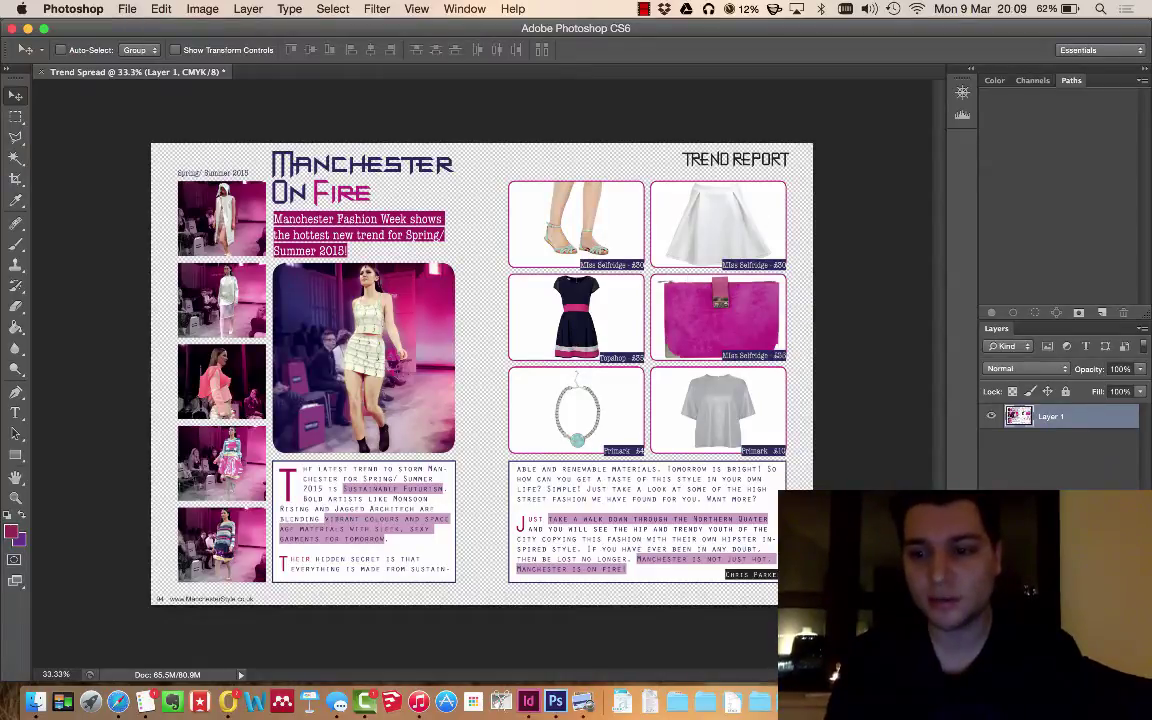
# Add a new layer beneath Layer 1 and fill it with White.
pyautogui.press('super+shift+alt+n')
pyautogui.moveTo(1020, 414); pyautogui.dragTo(1020, 446)
pyautogui.click(155, 9)
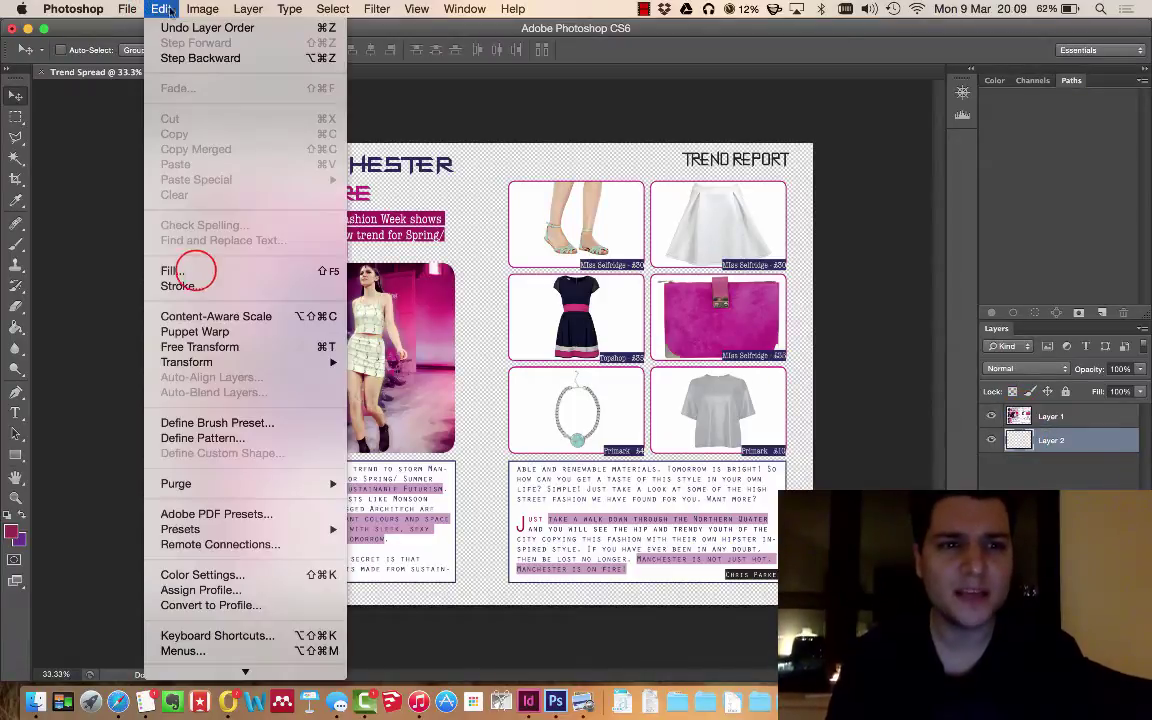
pyautogui.click(172, 265)
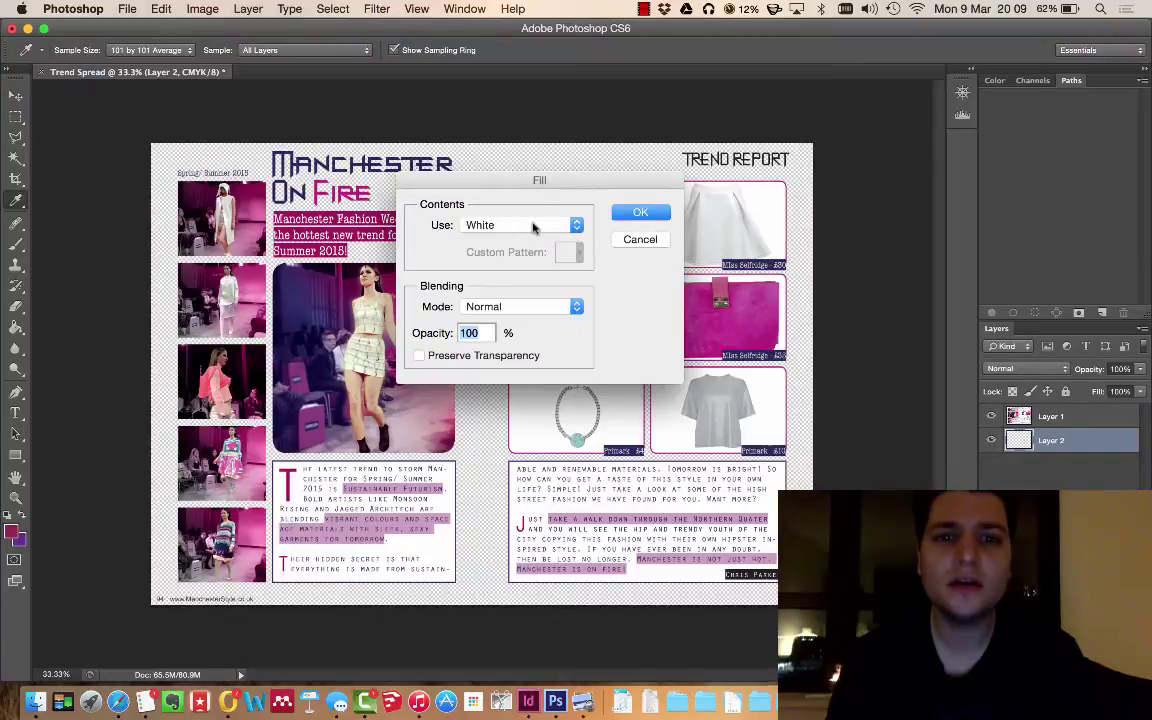
pyautogui.click(640, 212)
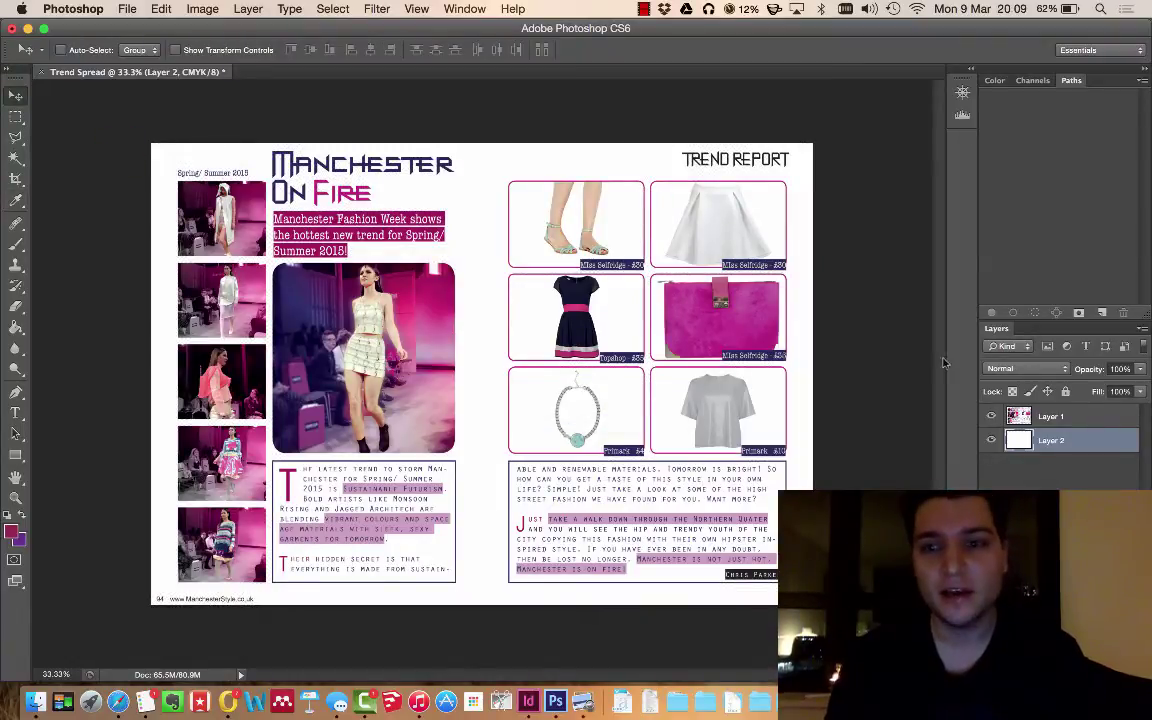
# Toggle Layer 1 and Layer 2 visibility to compare, leaving both visible.
pyautogui.click(990, 440)
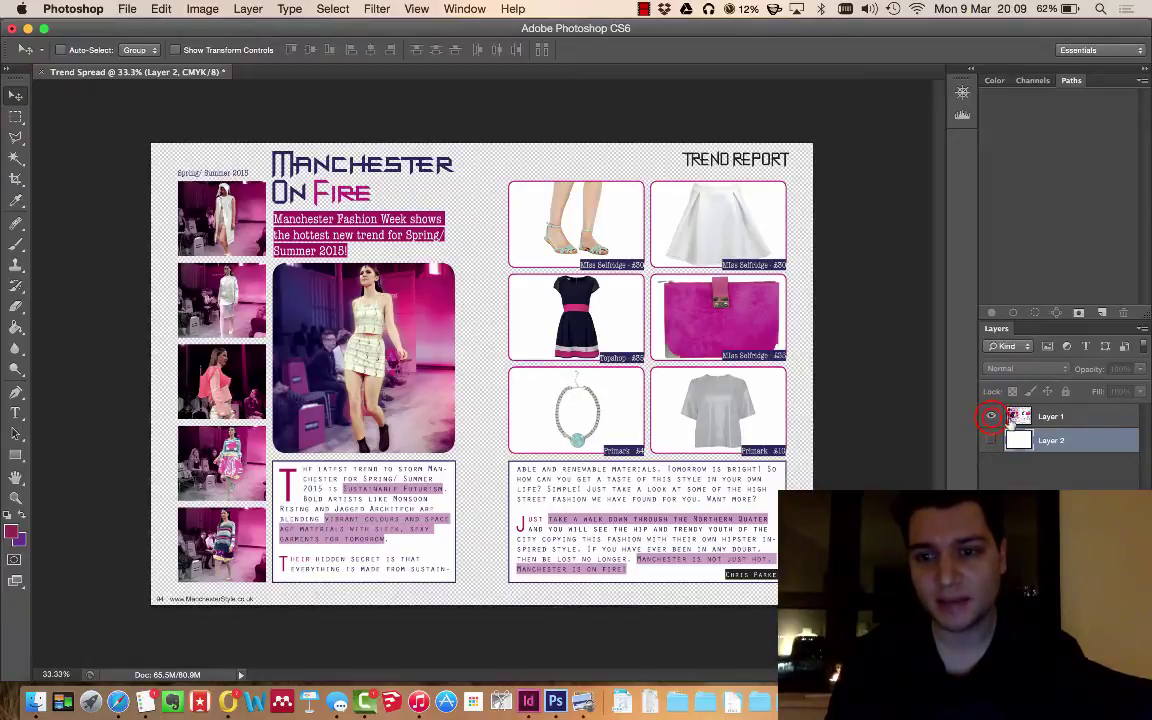
pyautogui.click(991, 417)
pyautogui.click(991, 417)
pyautogui.click(991, 417)
pyautogui.click(992, 419)
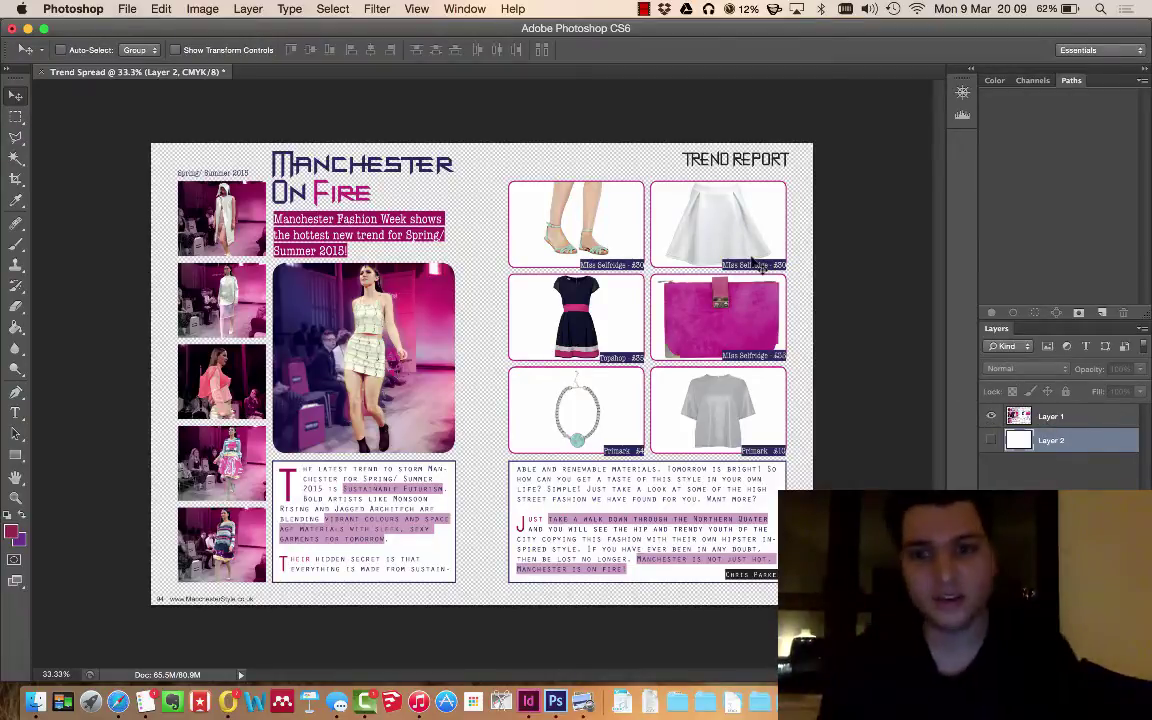
pyautogui.click(992, 441)
# Save As Trend Spread.tif in TIFF format on the Desktop, as a copy without layers.
pyautogui.click(127, 9)
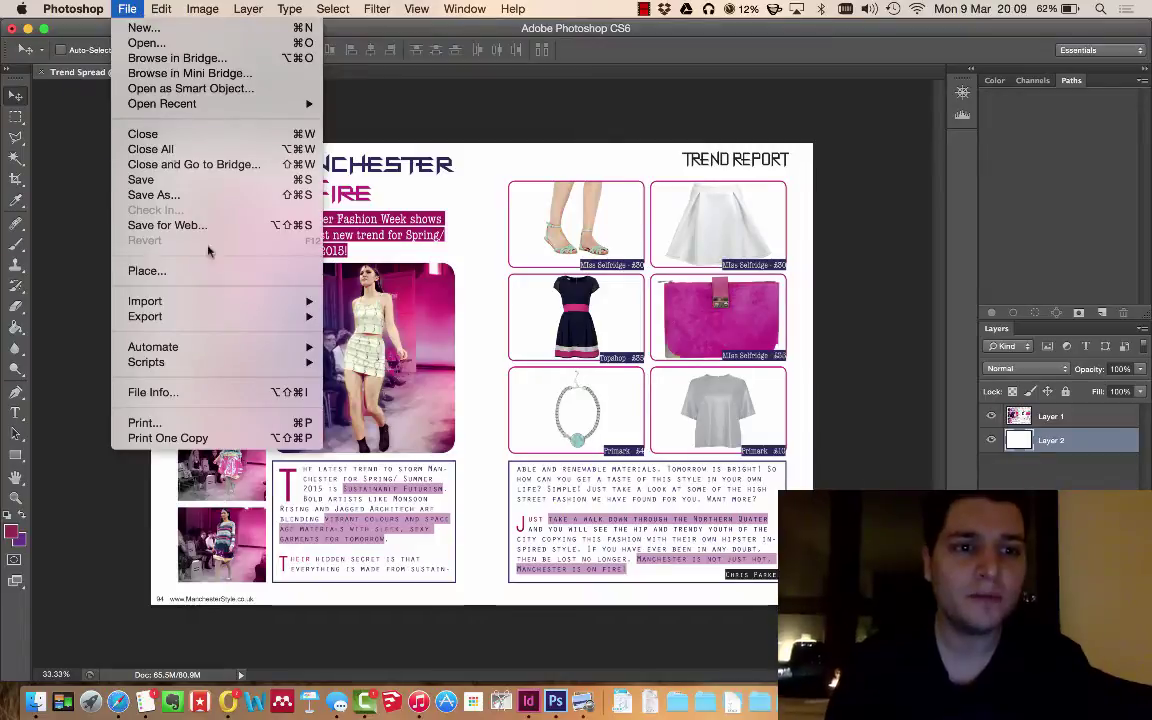
pyautogui.click(219, 195)
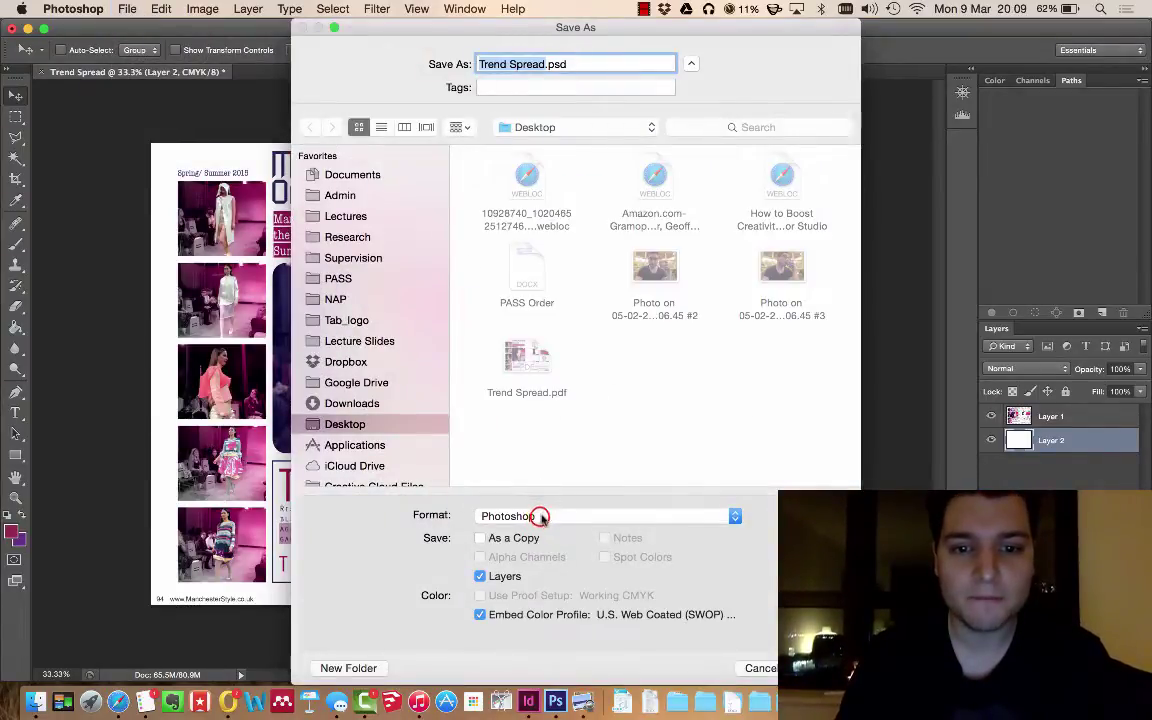
pyautogui.click(540, 516)
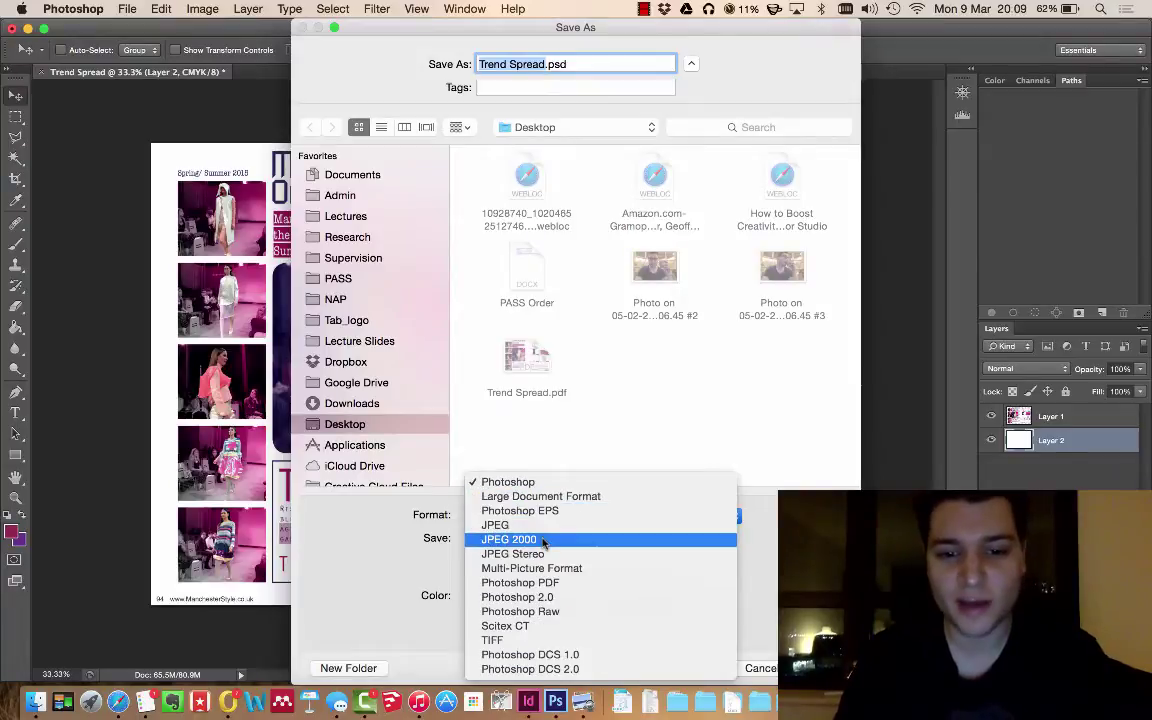
pyautogui.click(549, 640)
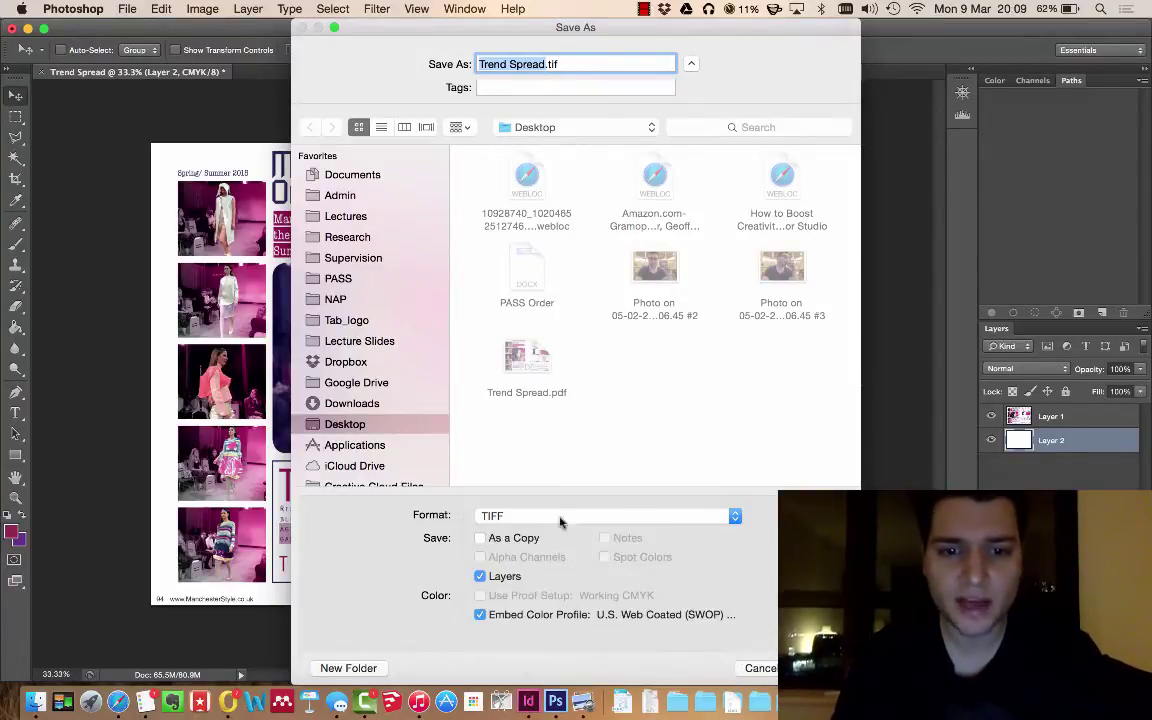
pyautogui.click(480, 538)
pyautogui.click(480, 576)
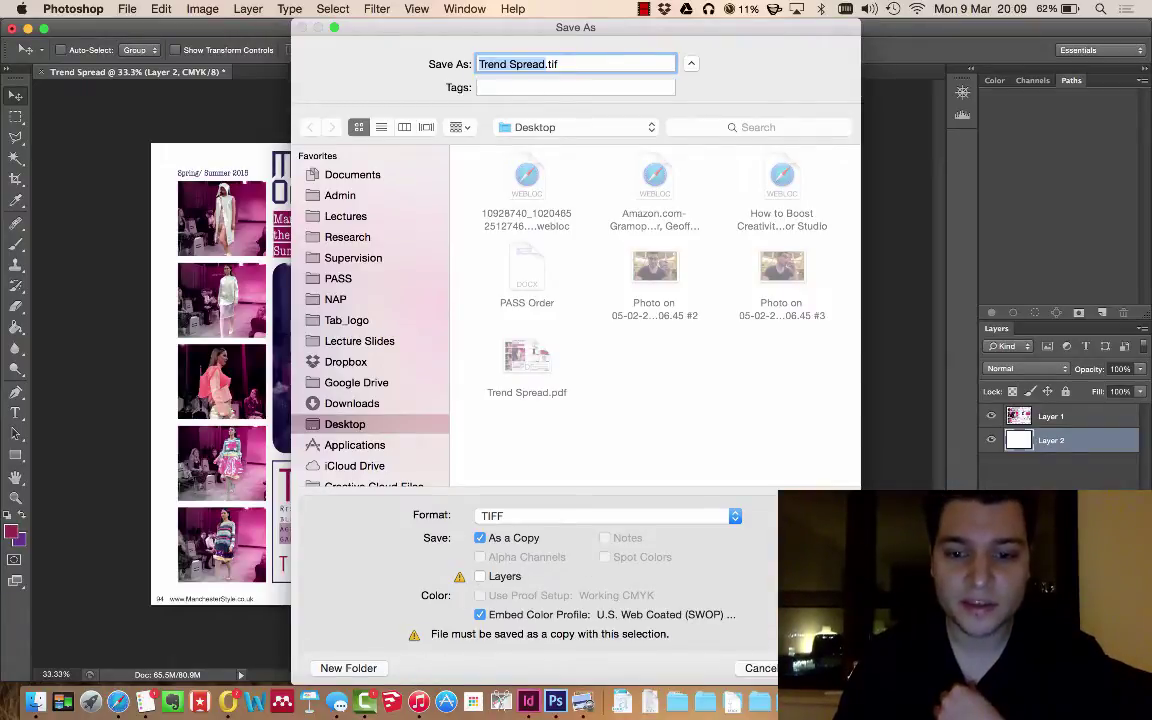
# Confirm the save and keep TIFF image compression at None after trying LZW.
pyautogui.press('Return')
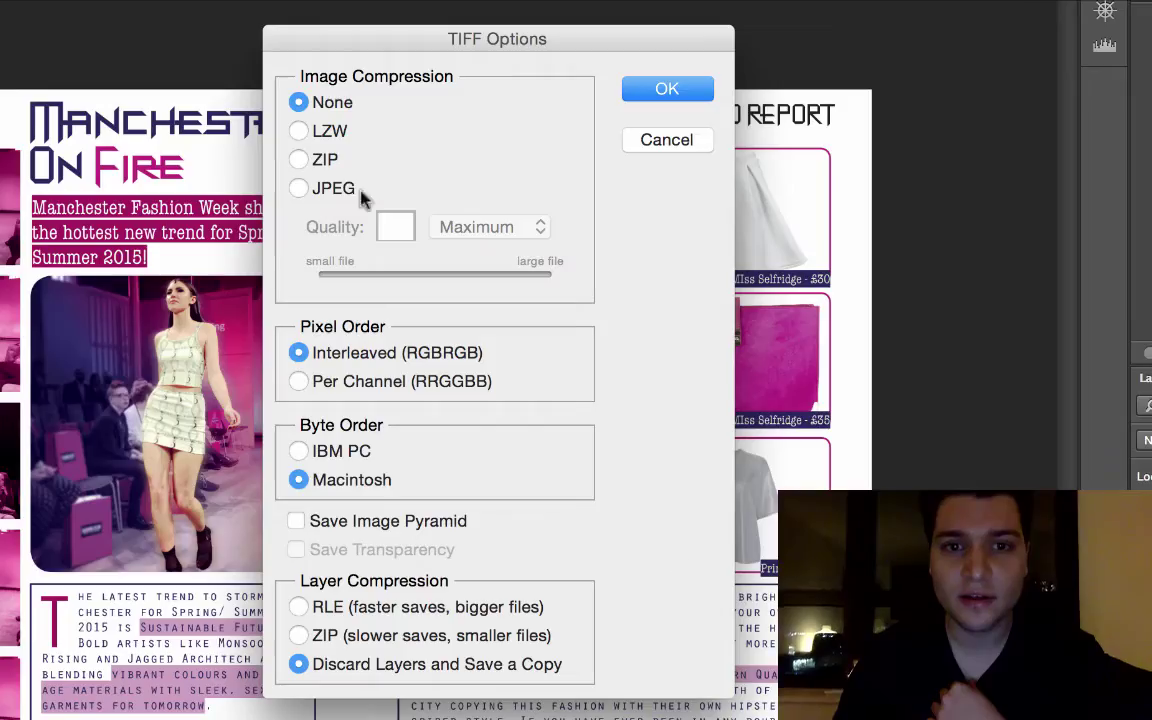
pyautogui.click(292, 134)
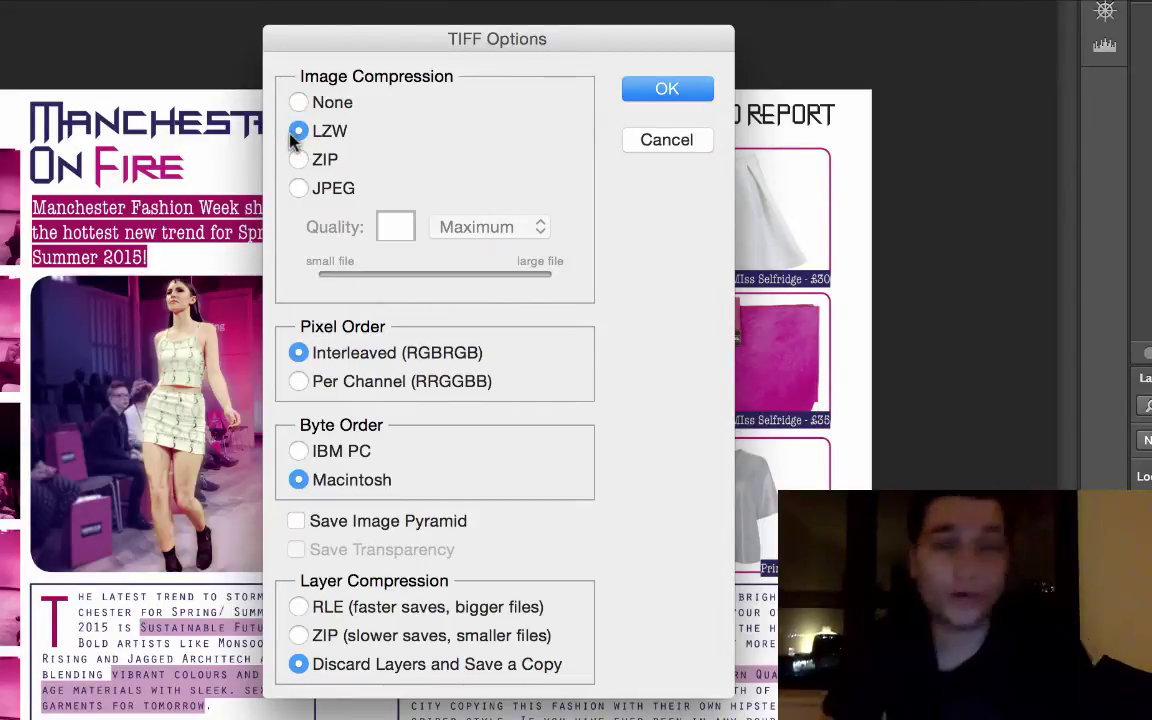
pyautogui.click(300, 103)
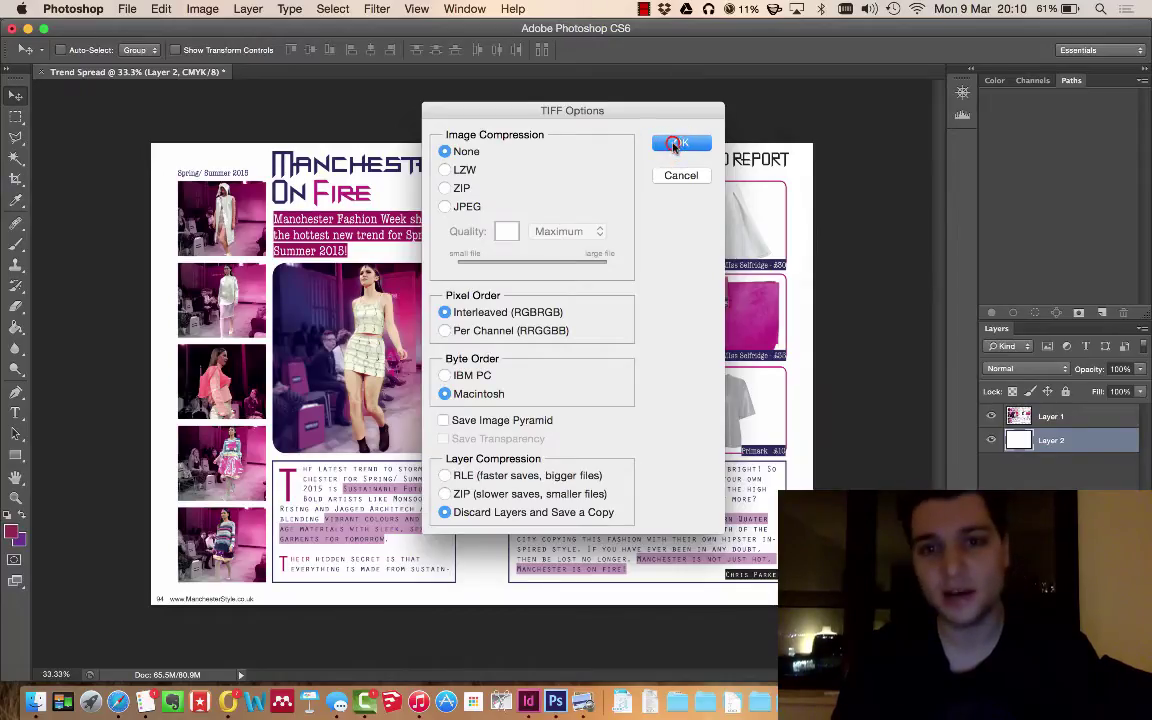
# Save the TIFF with the chosen options and close its Preview window.
pyautogui.click(675, 144)
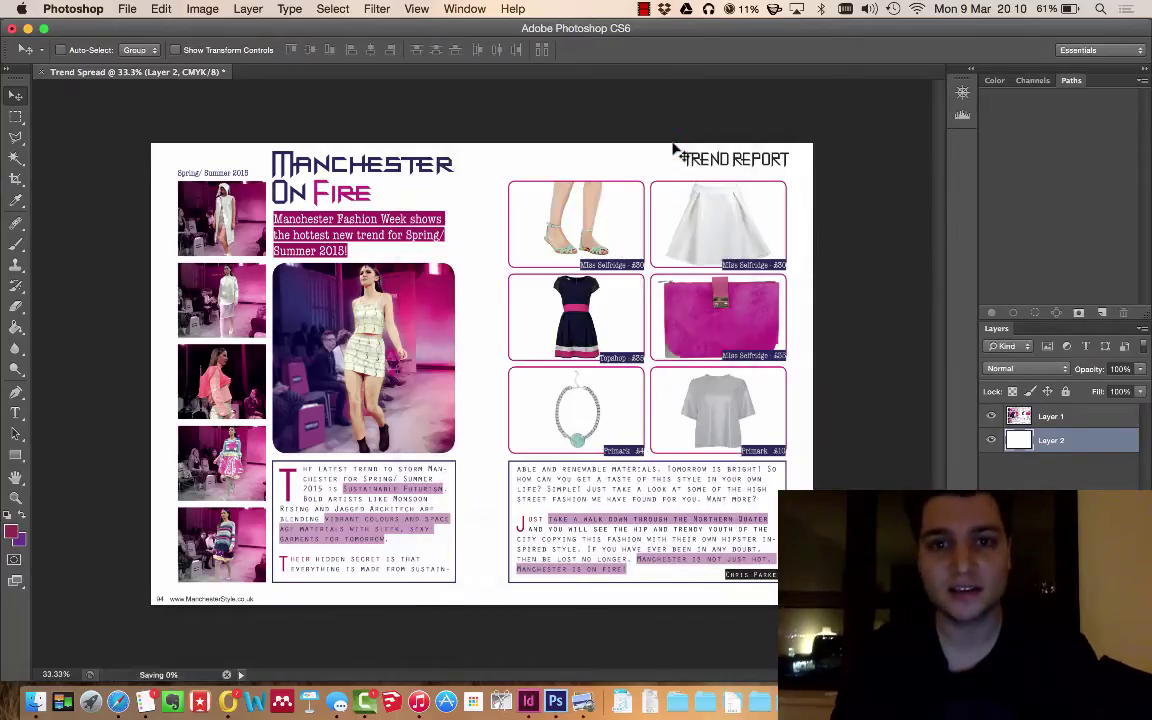
pyautogui.hotkey('ctrl', 'Up')
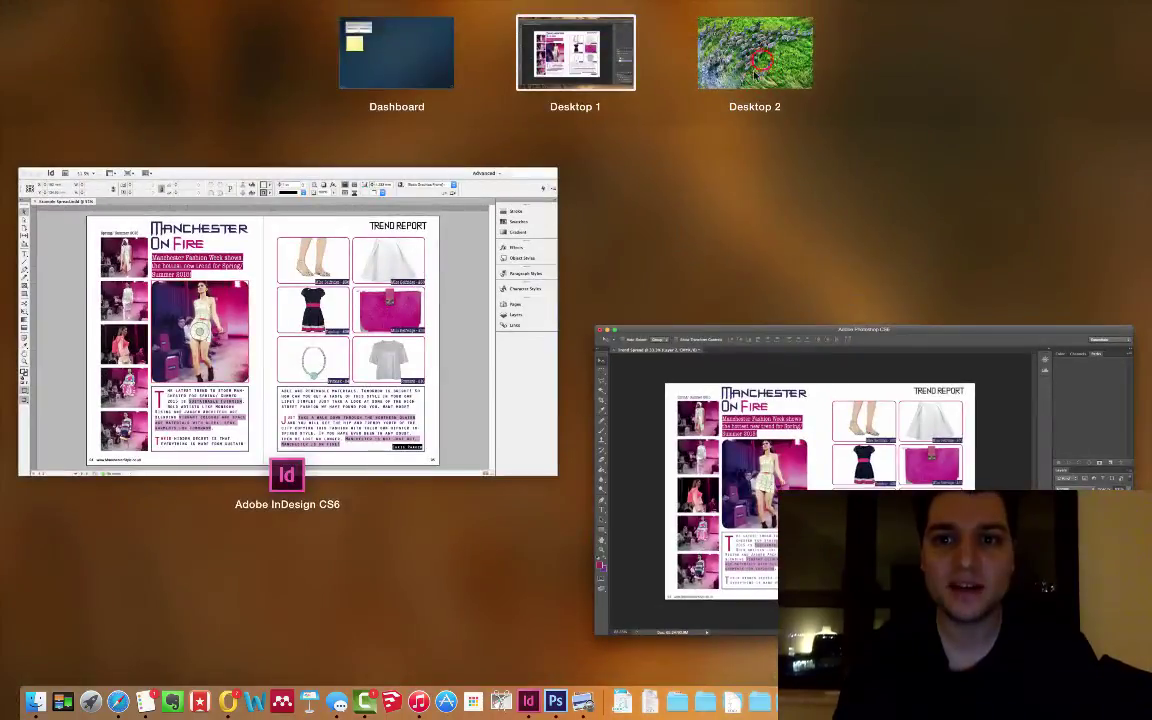
pyautogui.hotkey('ctrl', 'Right')
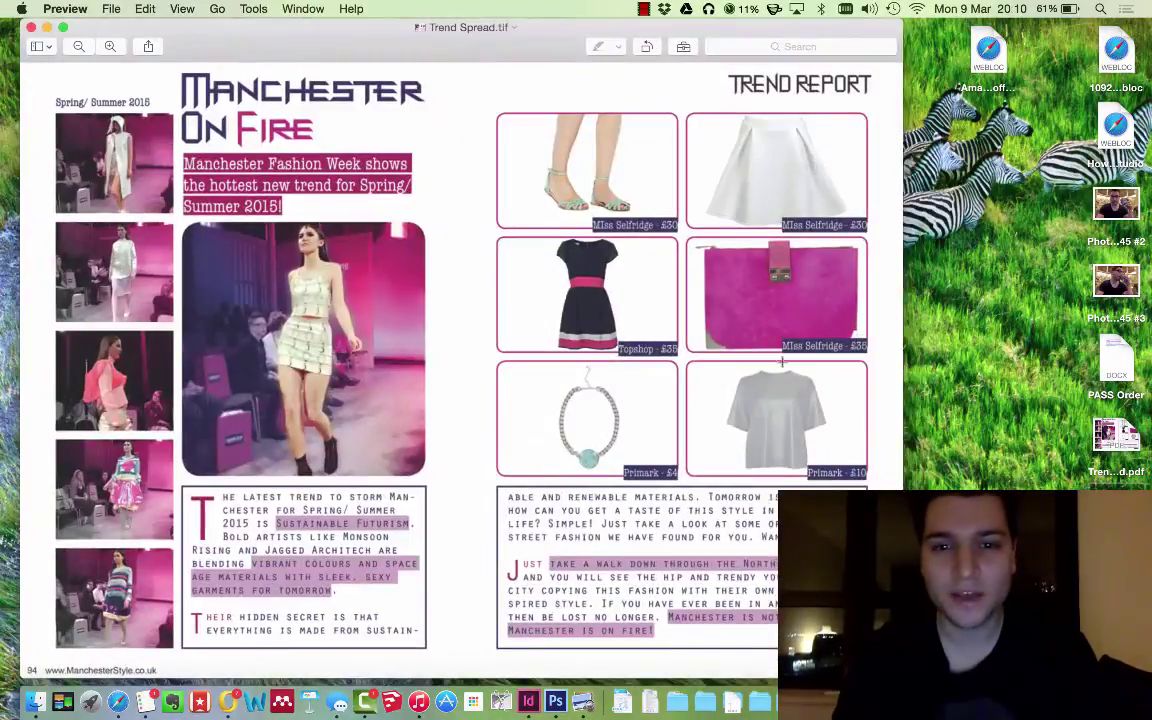
pyautogui.scroll(1, 450, 262)
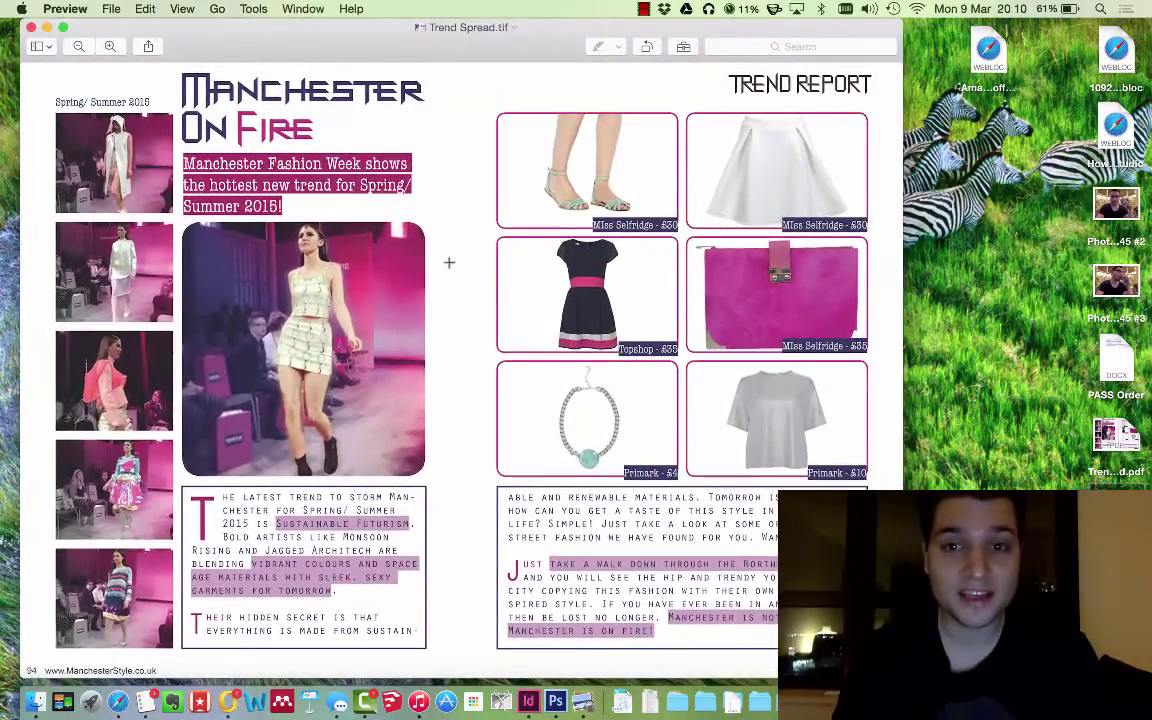
pyautogui.click(22, 27)
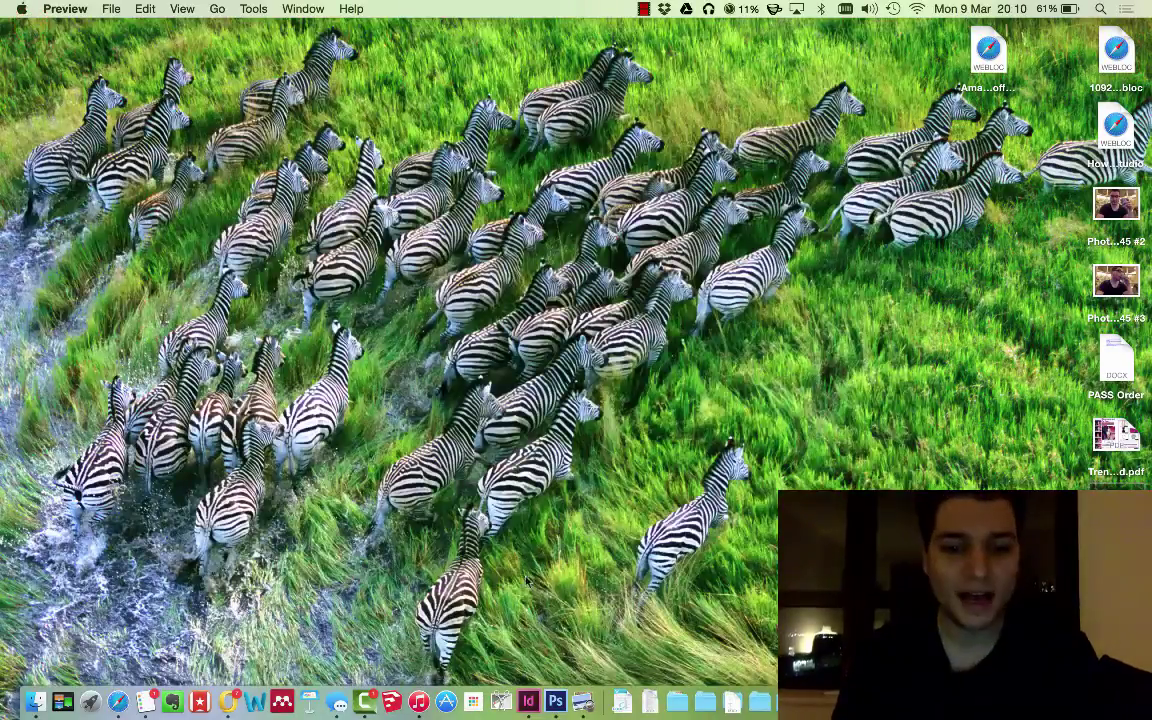
# Reopen Trend Spread.tif from the Desktop in Photoshop as a flattened Background layer.
pyautogui.click(548, 690)
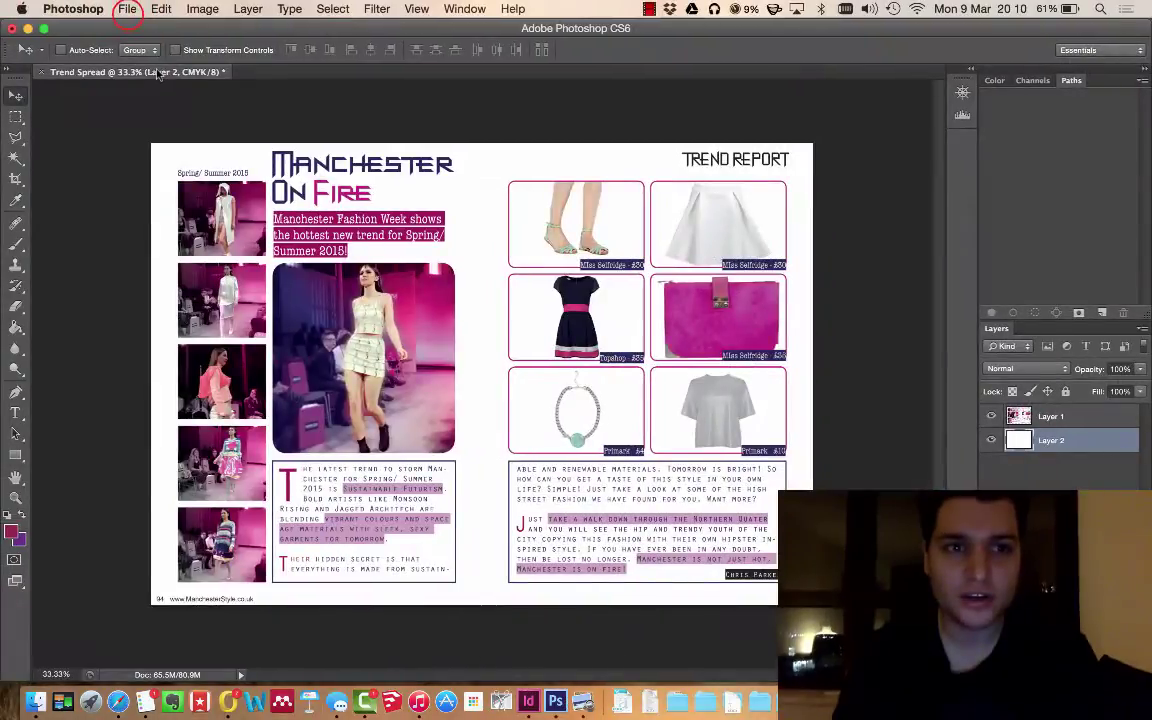
pyautogui.click(127, 9)
pyautogui.click(140, 27)
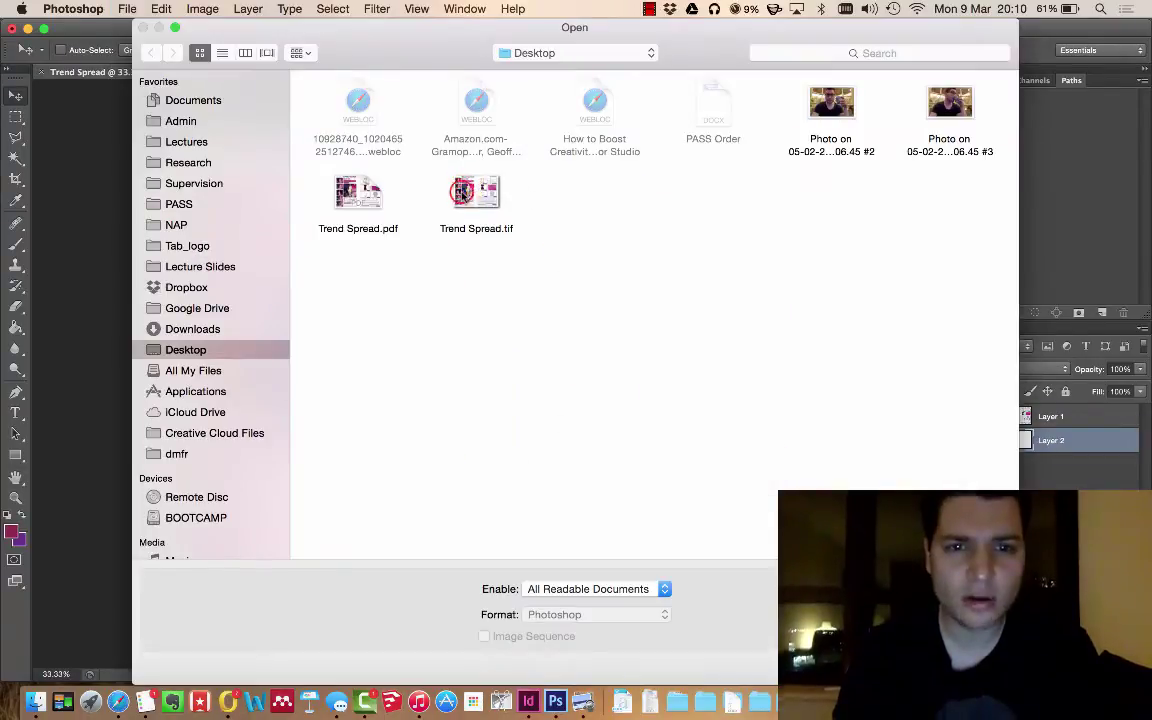
pyautogui.click(463, 193)
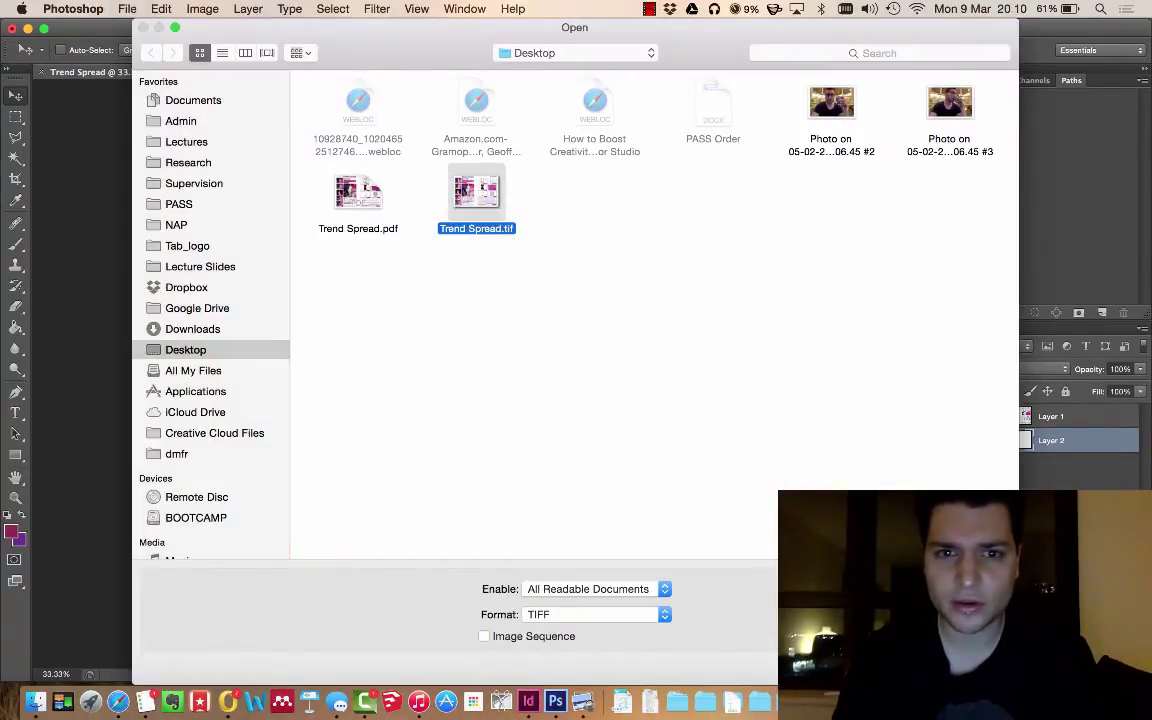
pyautogui.press('Return')
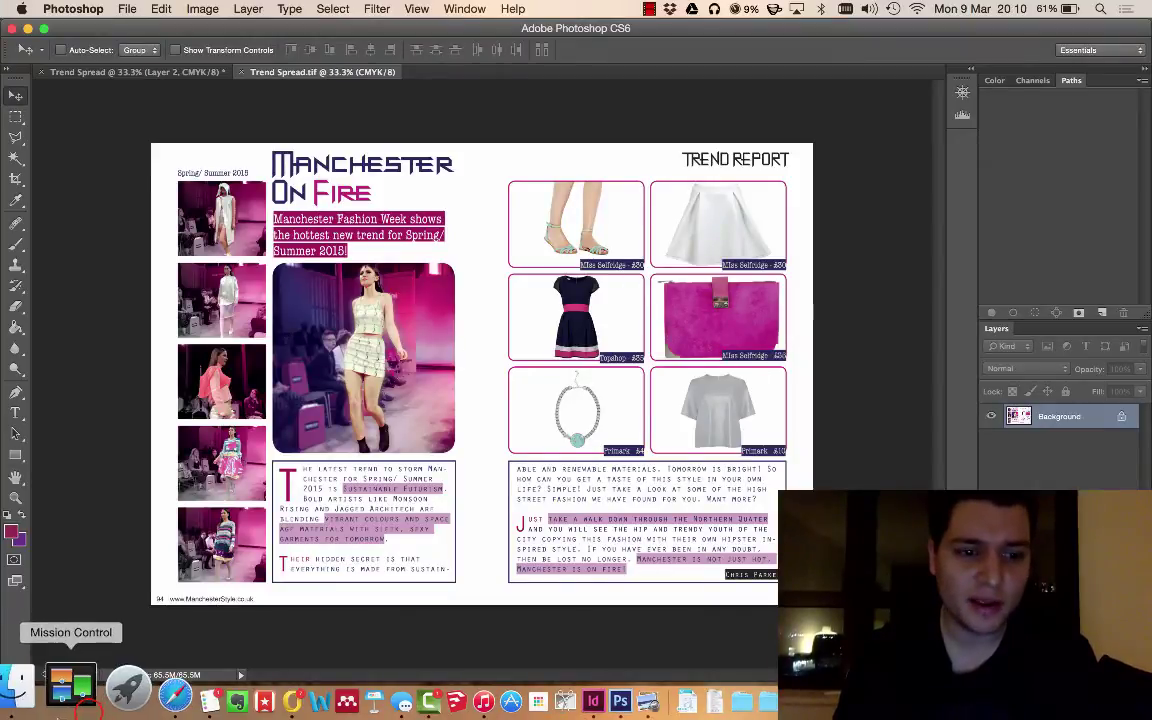
# Launch Adobe Bridge CS6 and browse to the Desktop folder.
pyautogui.click(90, 706)
pyautogui.write('bridge')
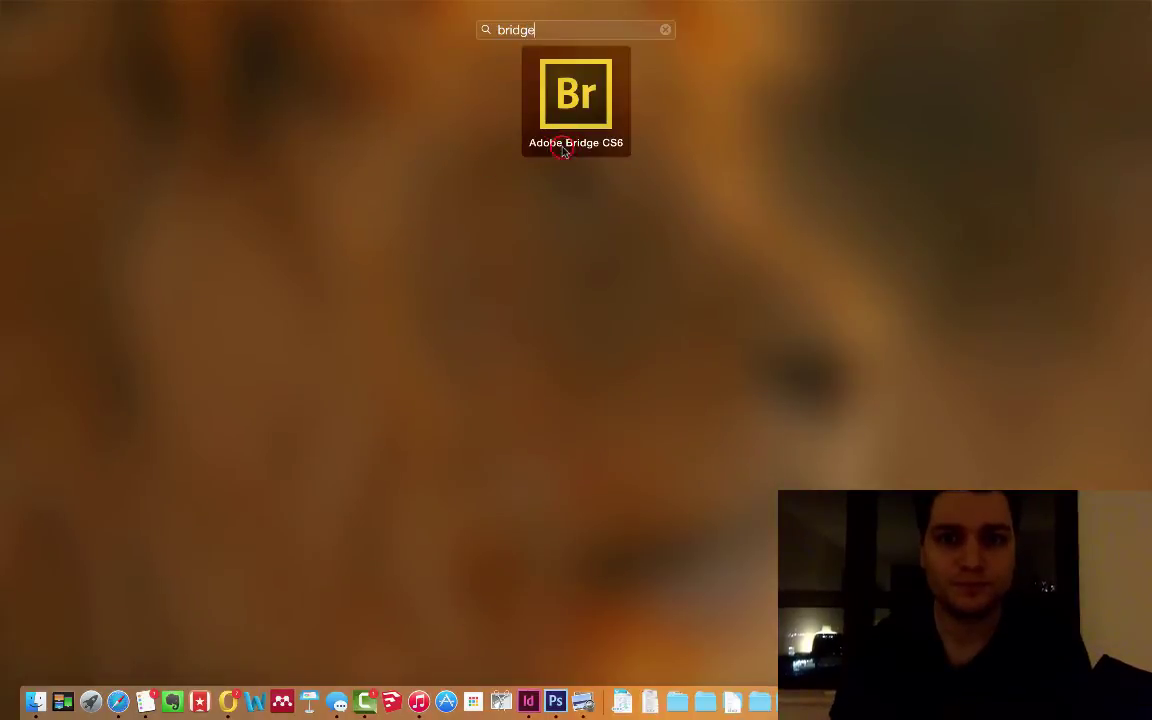
pyautogui.click(563, 150)
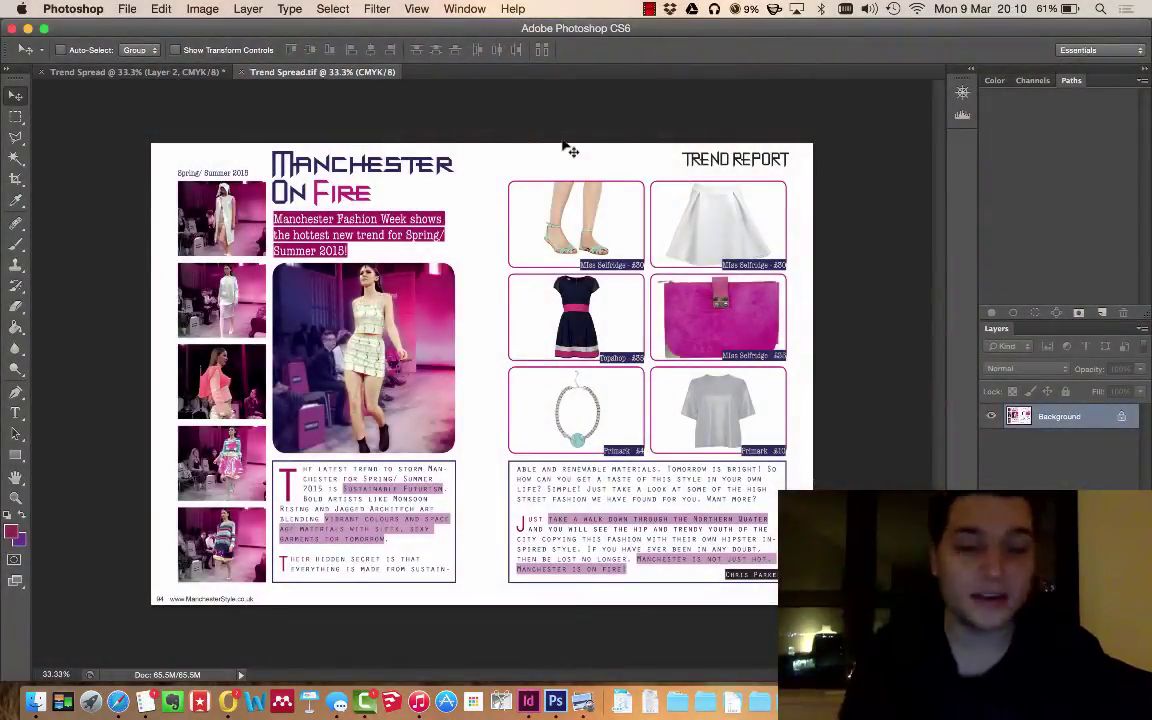
pyautogui.click(90, 700)
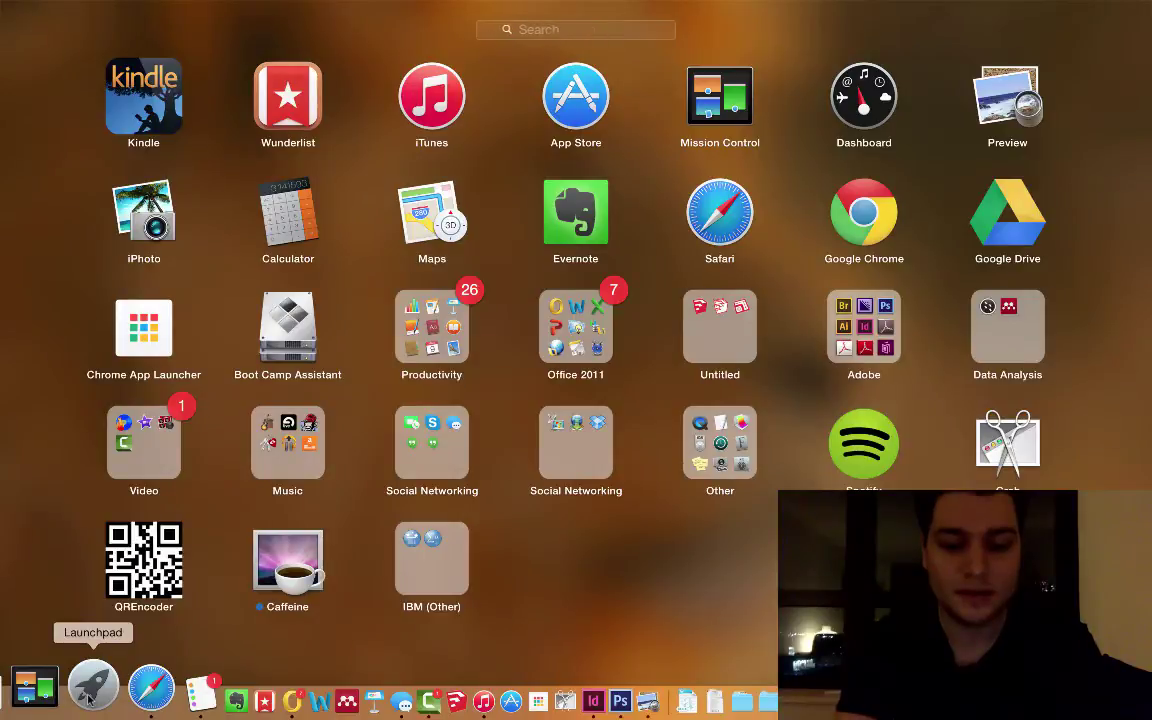
pyautogui.write('bri')
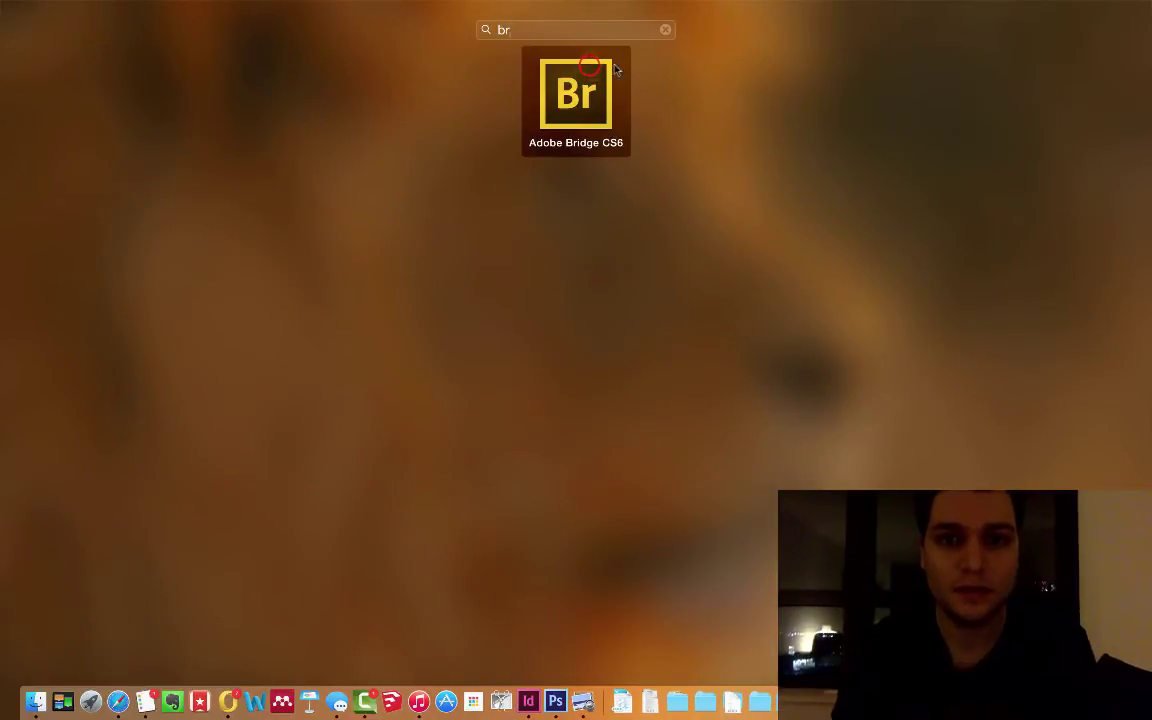
pyautogui.click(590, 70)
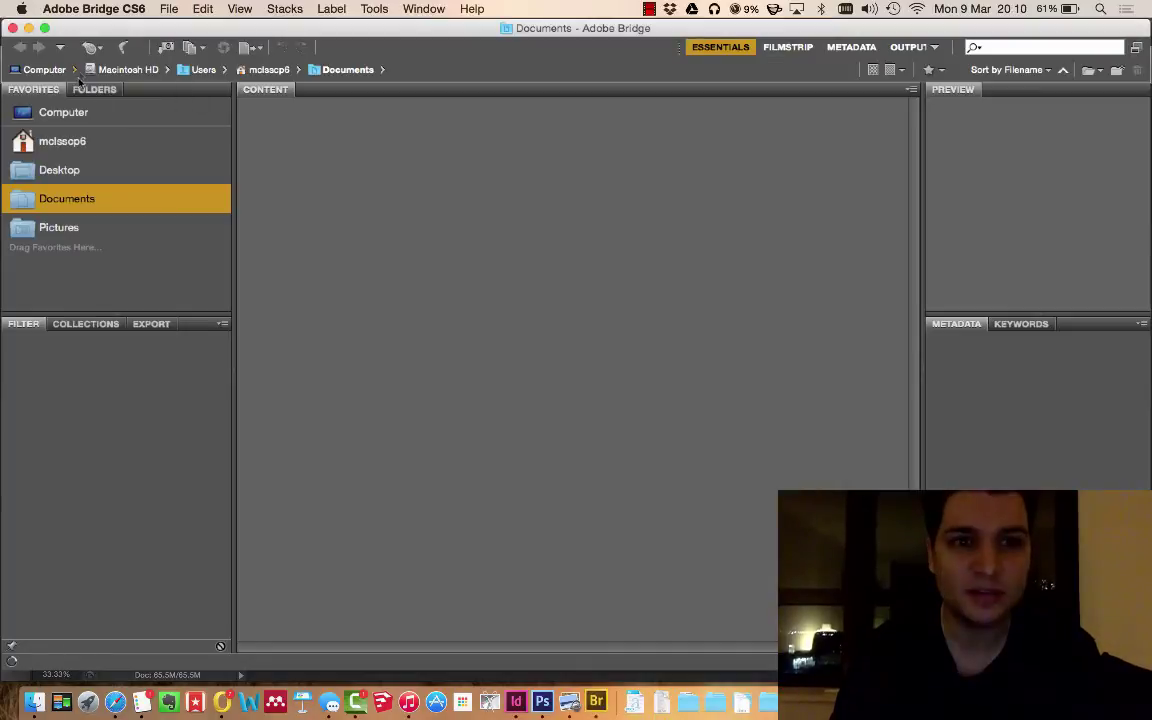
pyautogui.click(66, 168)
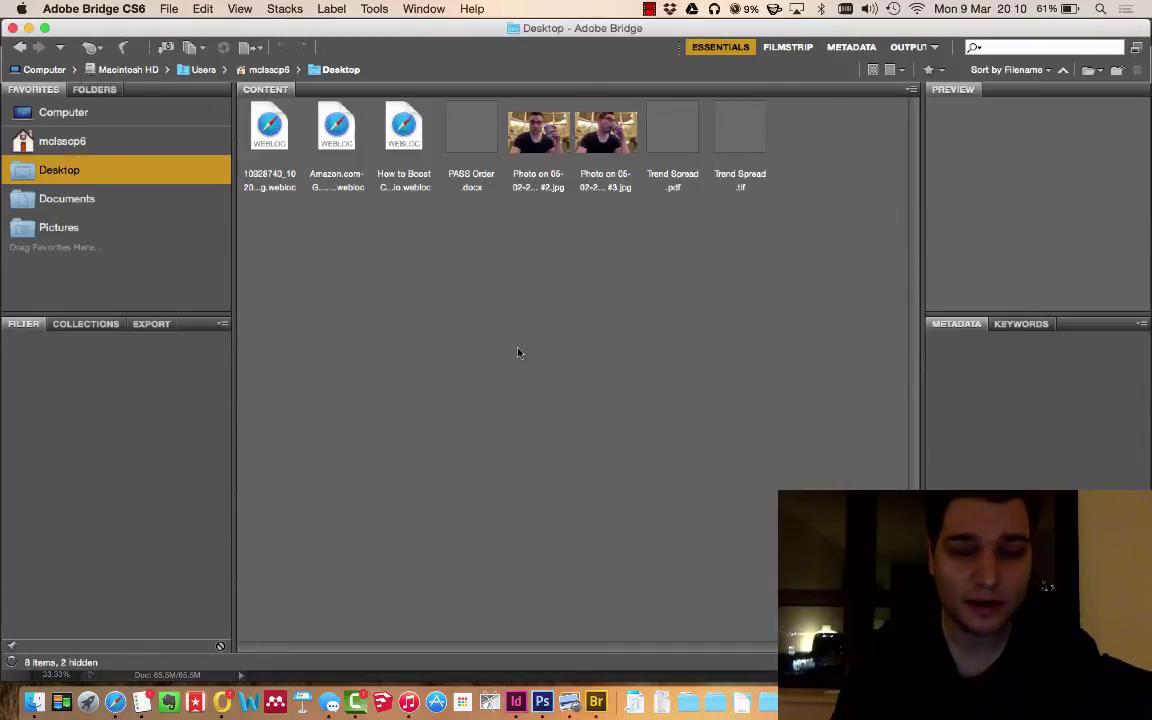
# Confirm Trend Spread.tif's metadata shows 300 ppi, 8-bit CMYK TIFF, then return to Example Spread.indd in InDesign.
pyautogui.click(740, 132)
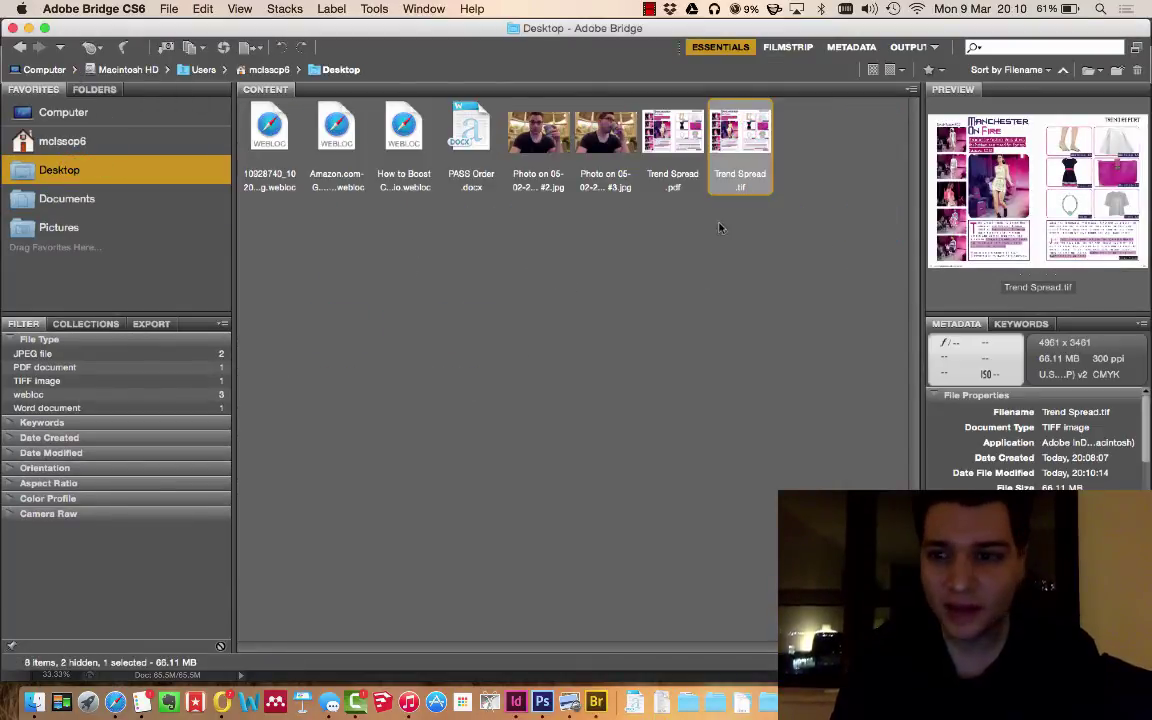
pyautogui.scroll(-10, 849, 309)
pyautogui.scroll(10, 813, 314)
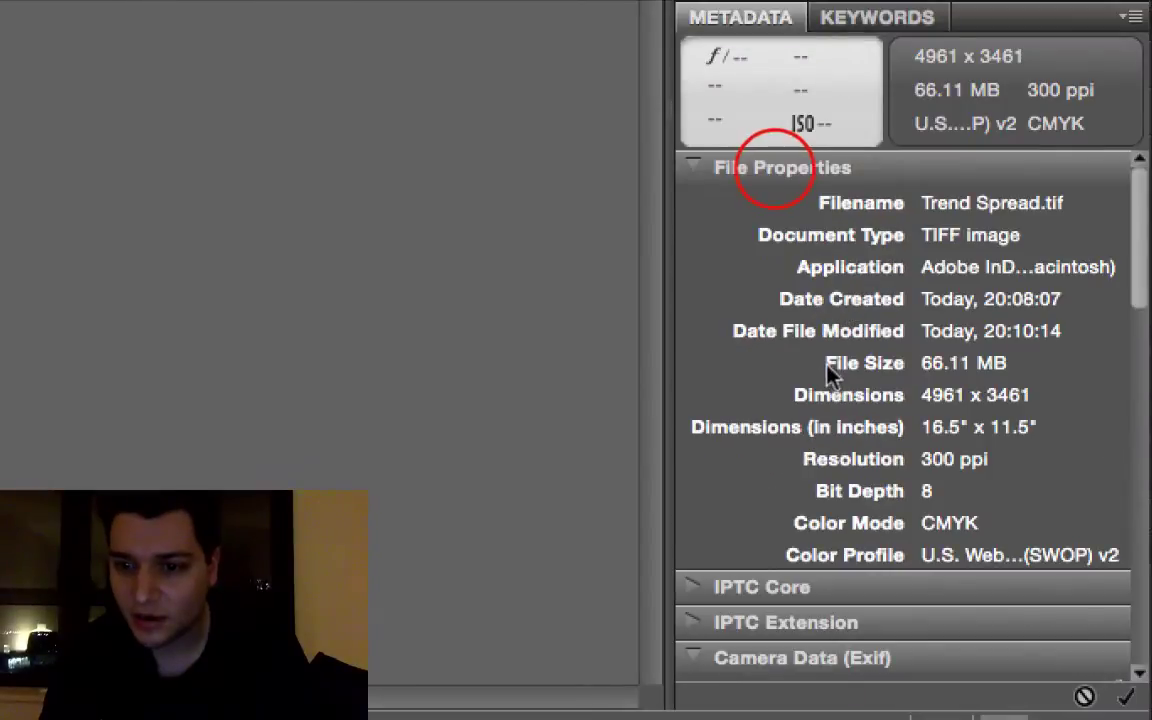
pyautogui.click(738, 162)
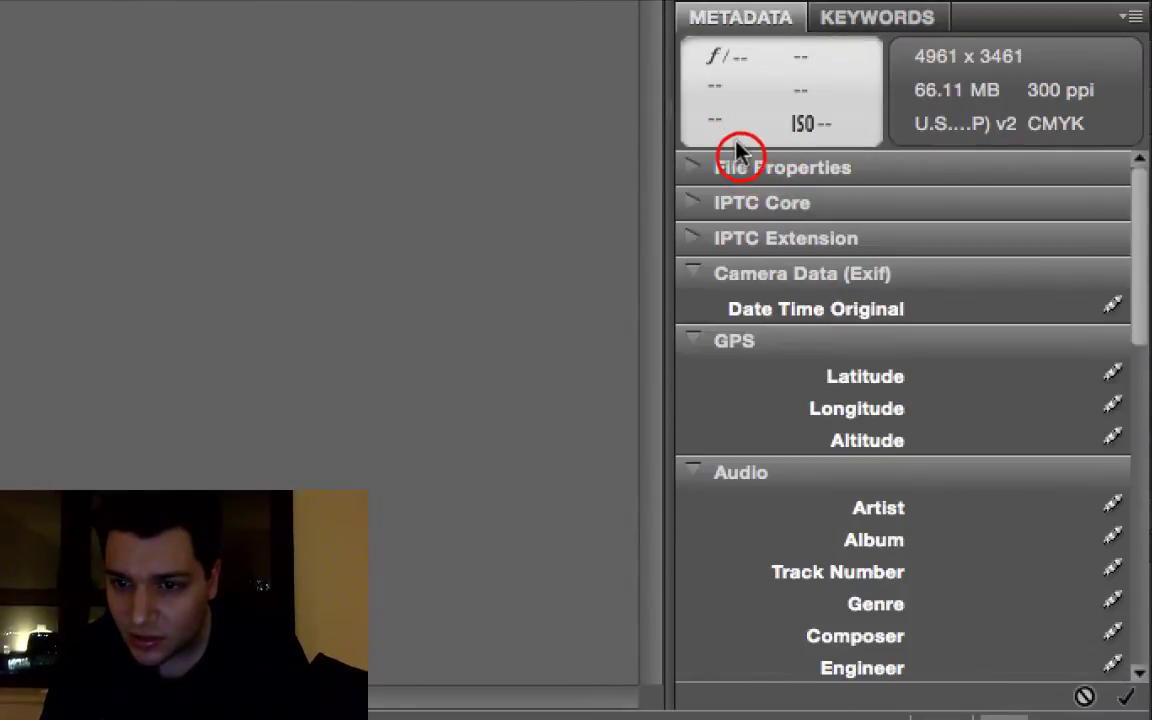
pyautogui.click(740, 165)
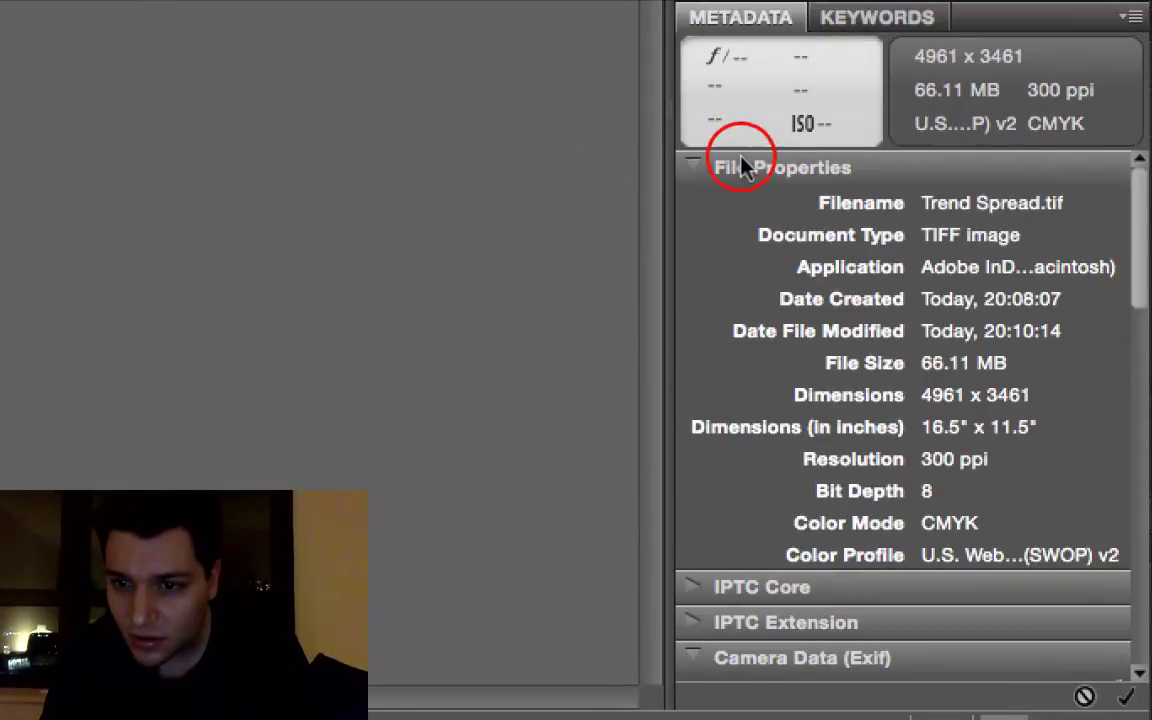
pyautogui.click(1142, 224)
pyautogui.moveTo(1142, 224); pyautogui.dragTo(1135, 251)
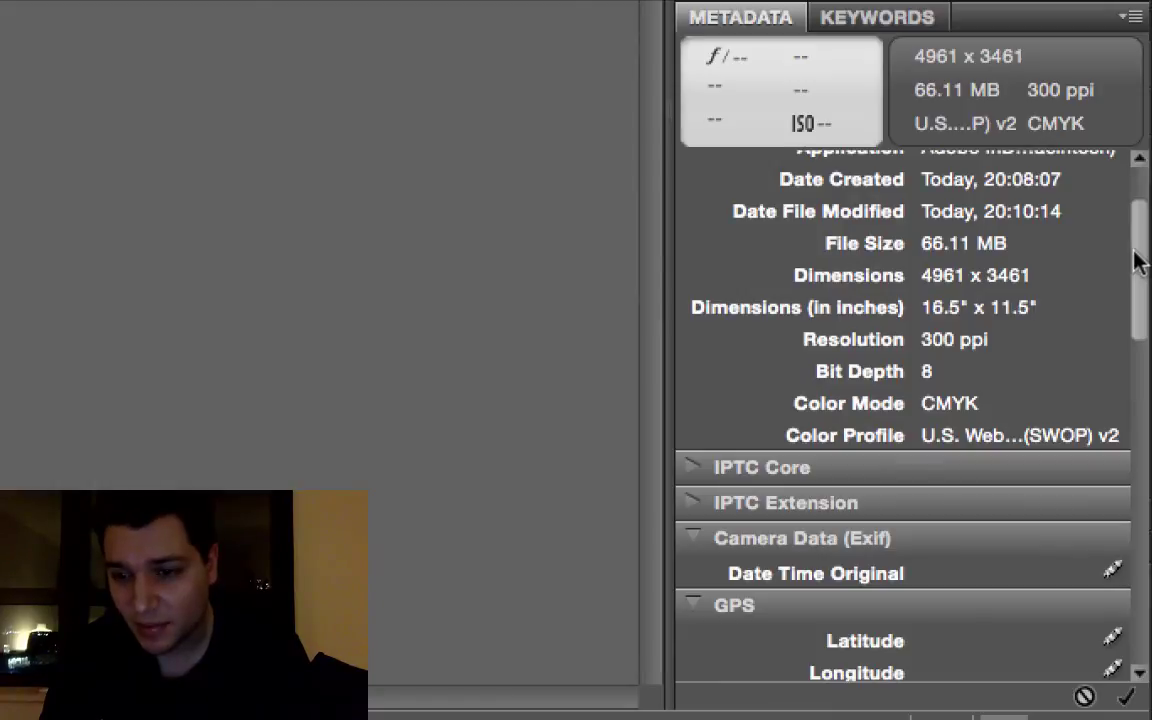
pyautogui.moveTo(1134, 252); pyautogui.dragTo(1141, 211)
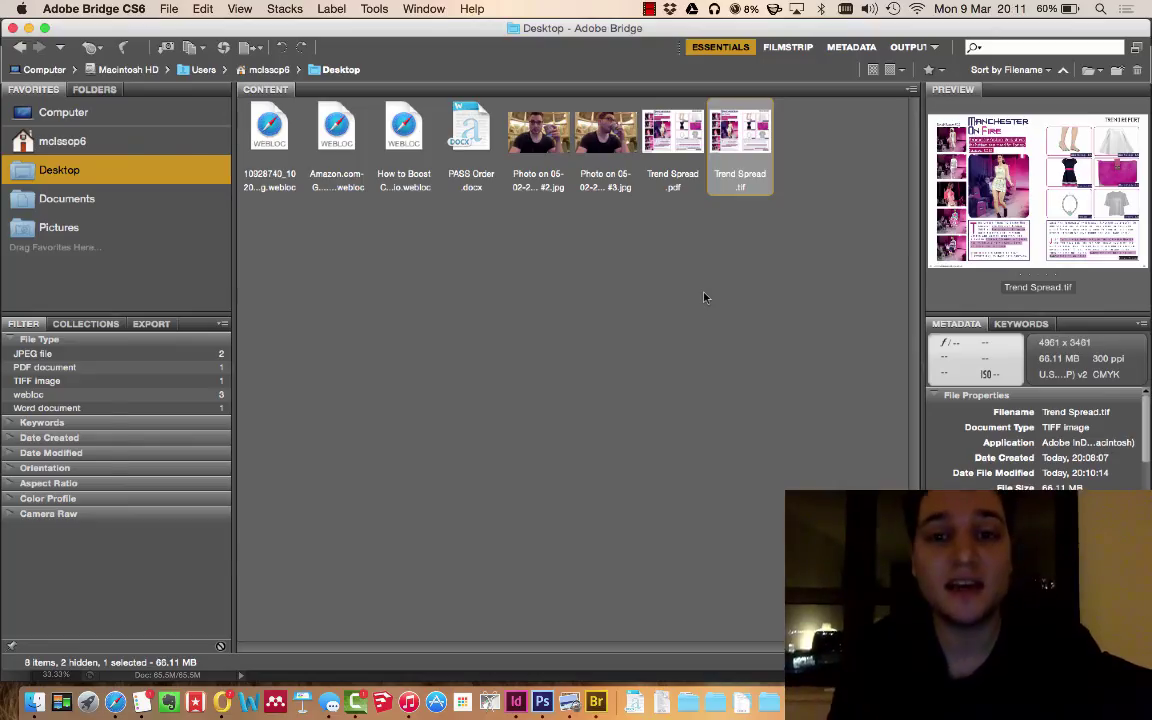
pyautogui.hotkey('ctrl', 'Up')
pyautogui.click(236, 282)
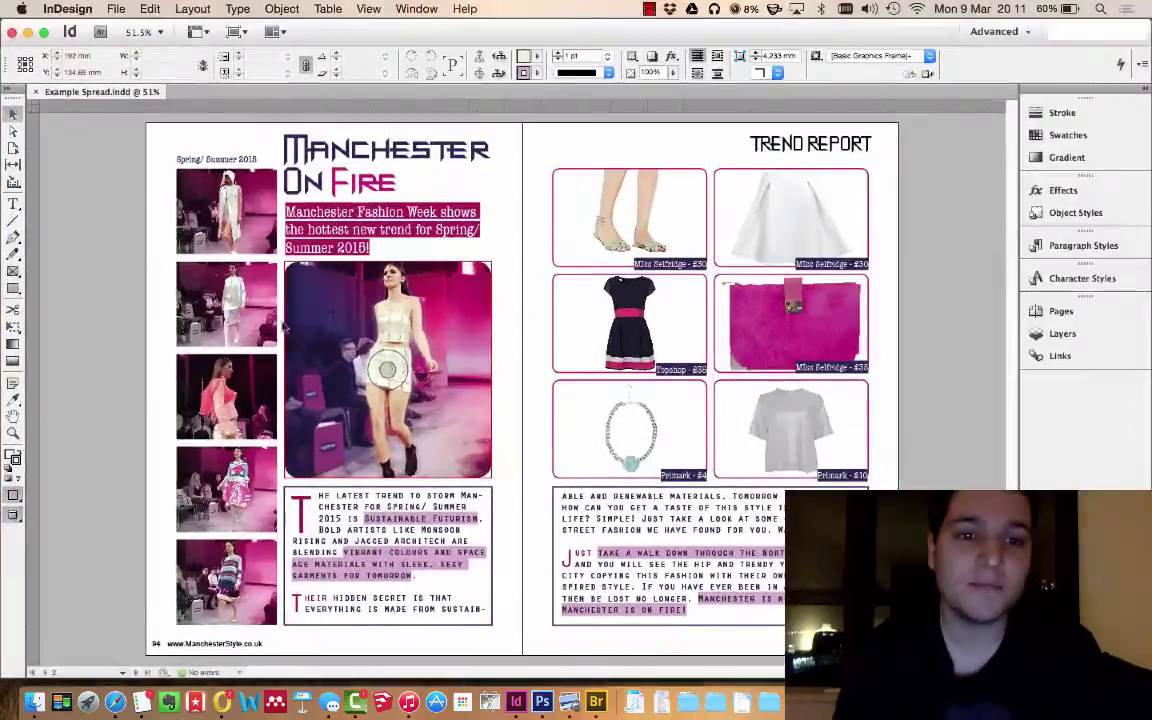